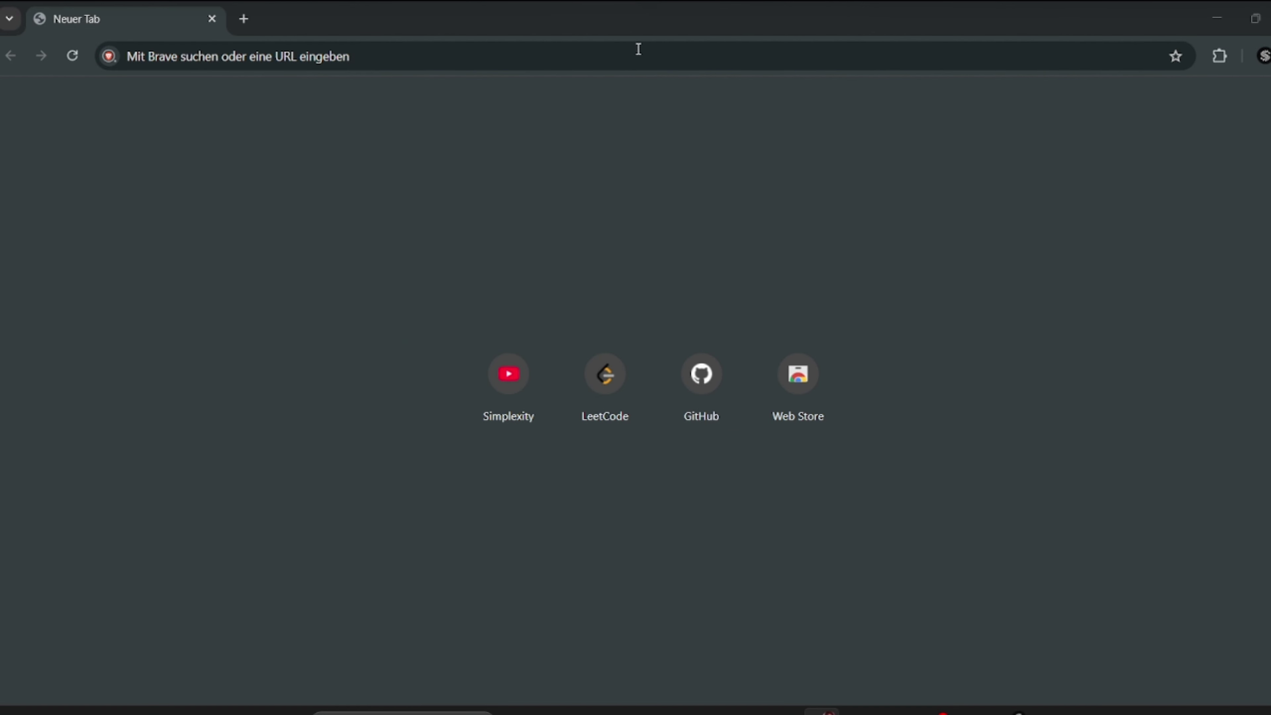
Search the web for "jdk download" and open Oracle's Java downloads page from the results
{"action": "left_click", "coordinate": [643, 49]}
{"action": "type", "text": "jdk download"}
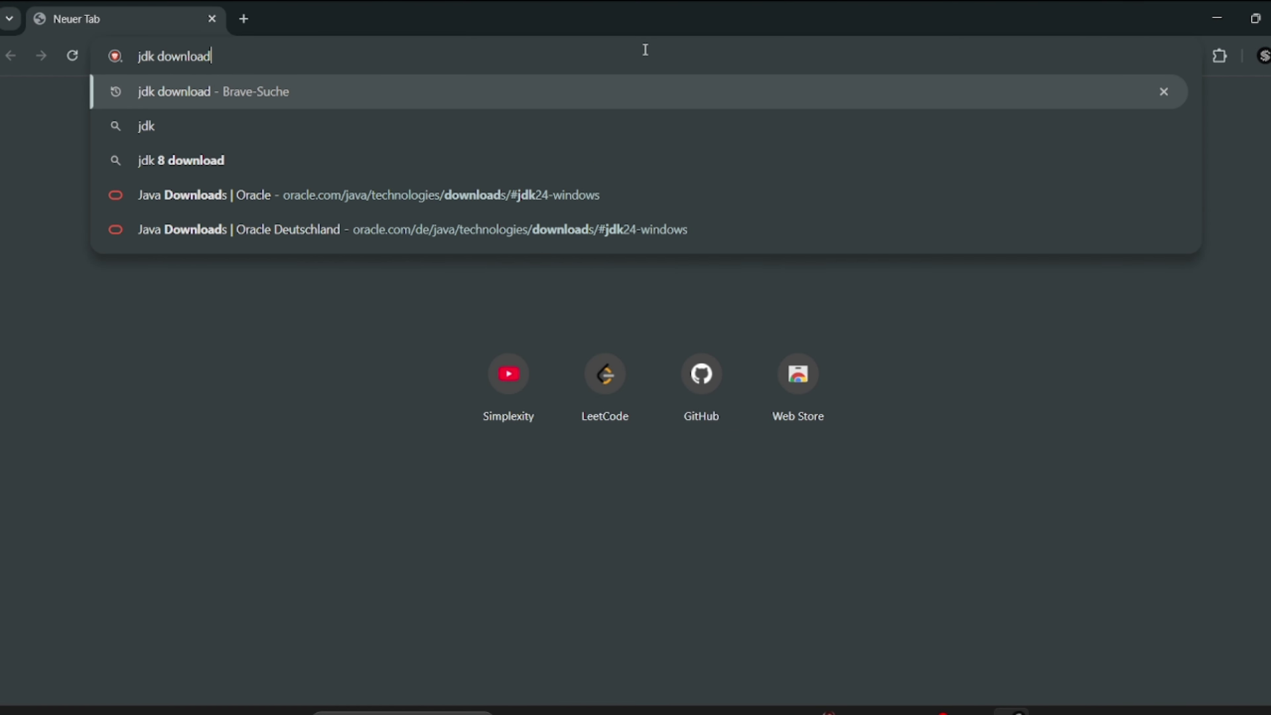
{"action": "key", "text": "Return"}
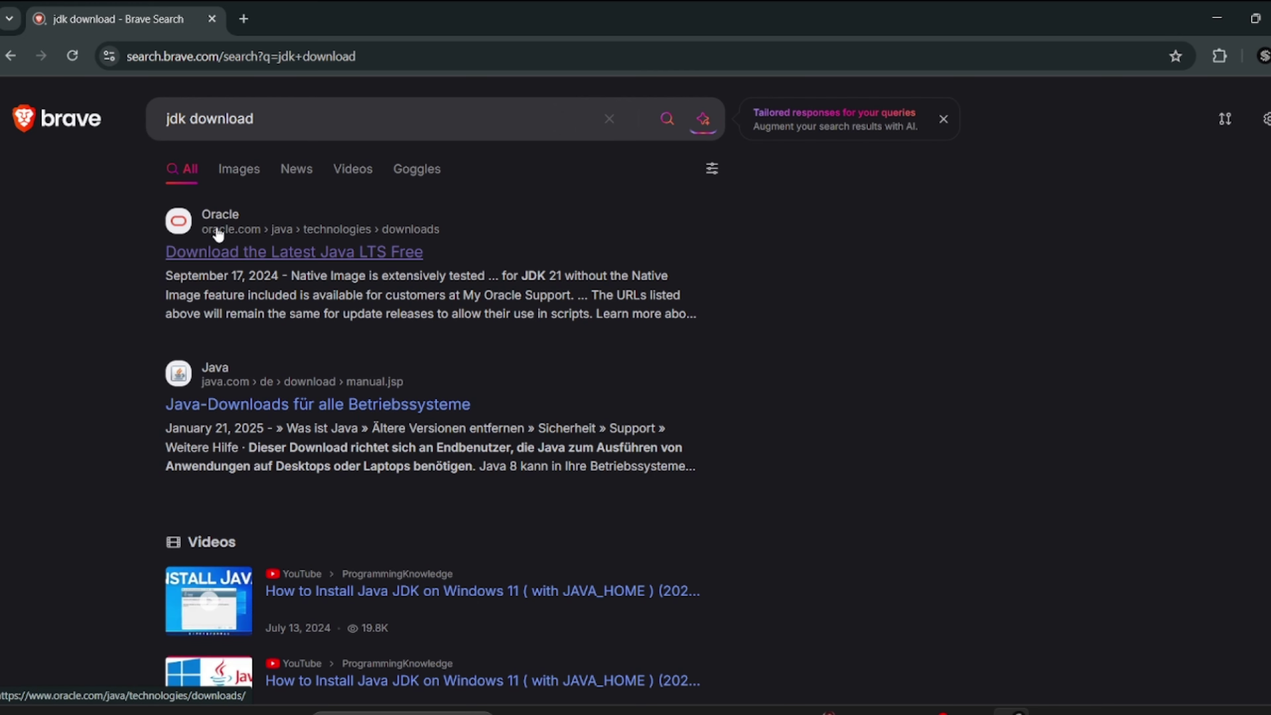
{"action": "left_click", "coordinate": [224, 252]}
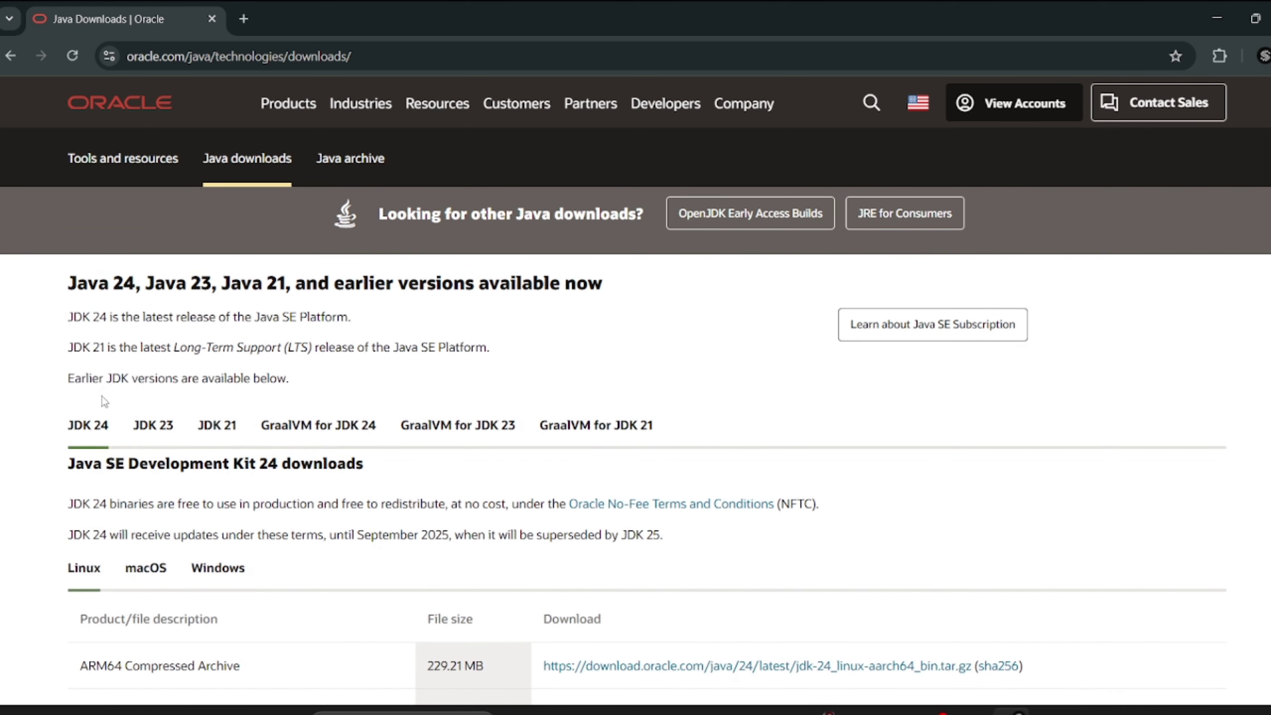
Download the JDK 24 x64 Installer for Windows, jdk-24_windows-x64_bin.exe
{"action": "scroll", "coordinate": [89, 450], "scroll_direction": "down", "scroll_amount": 3}
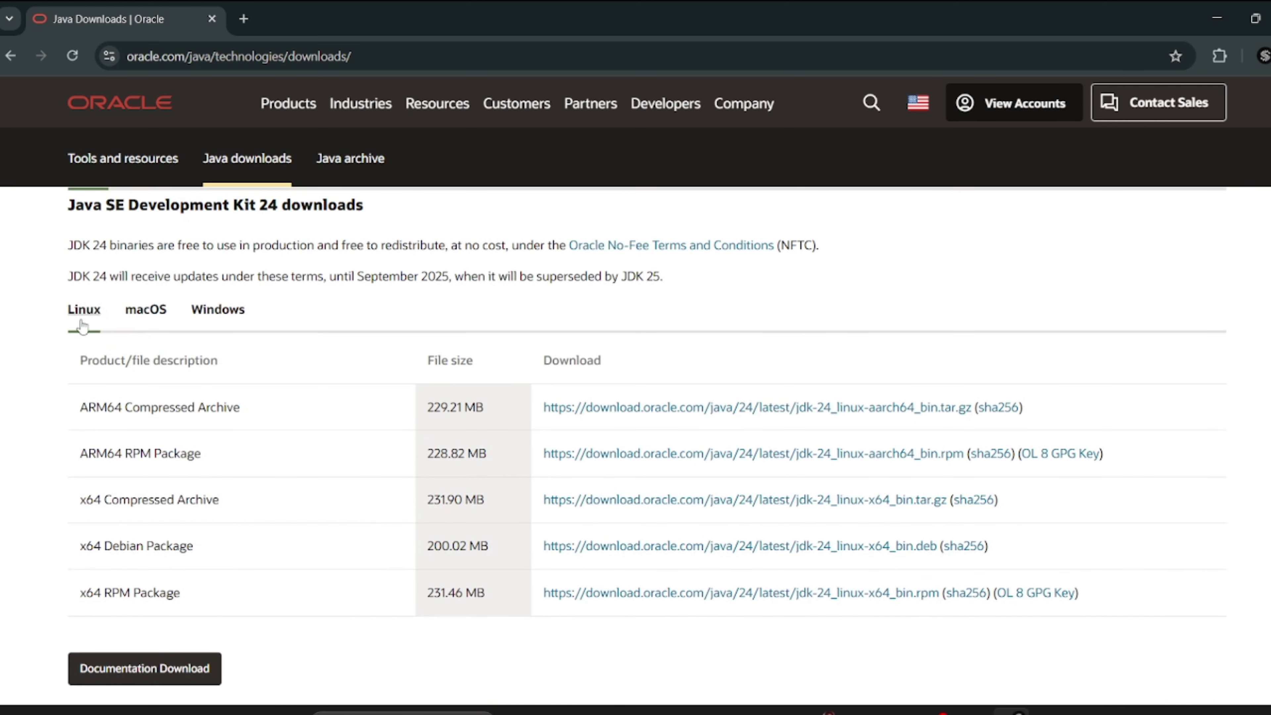
{"action": "left_click", "coordinate": [212, 321]}
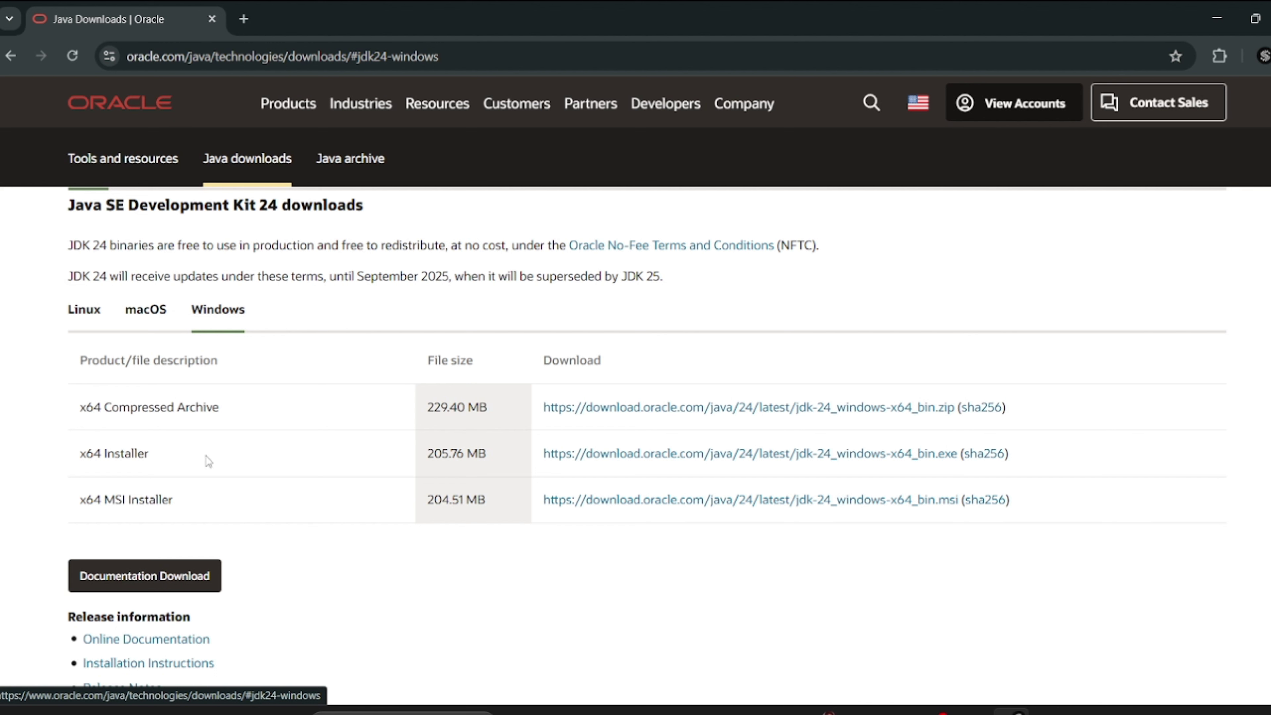
{"action": "left_click_drag", "start_coordinate": [82, 459], "coordinate": [173, 462]}
{"action": "left_click", "coordinate": [173, 462]}
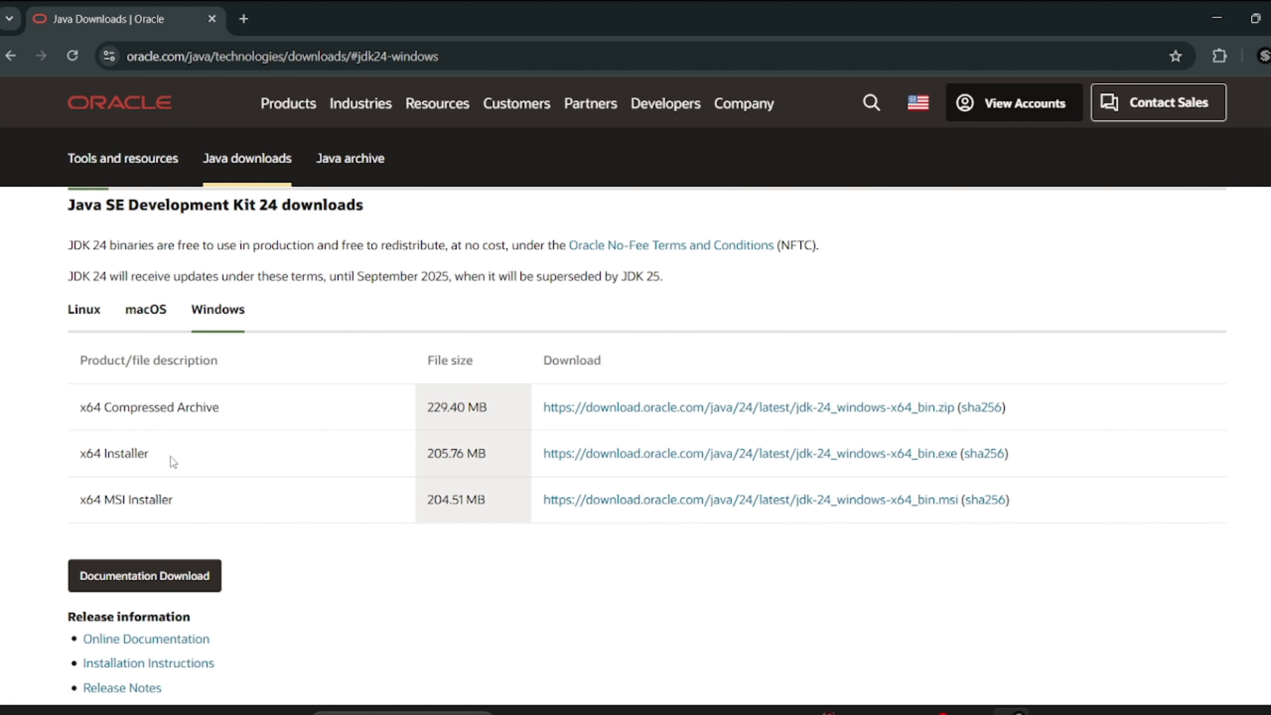
{"action": "left_click", "coordinate": [622, 462]}
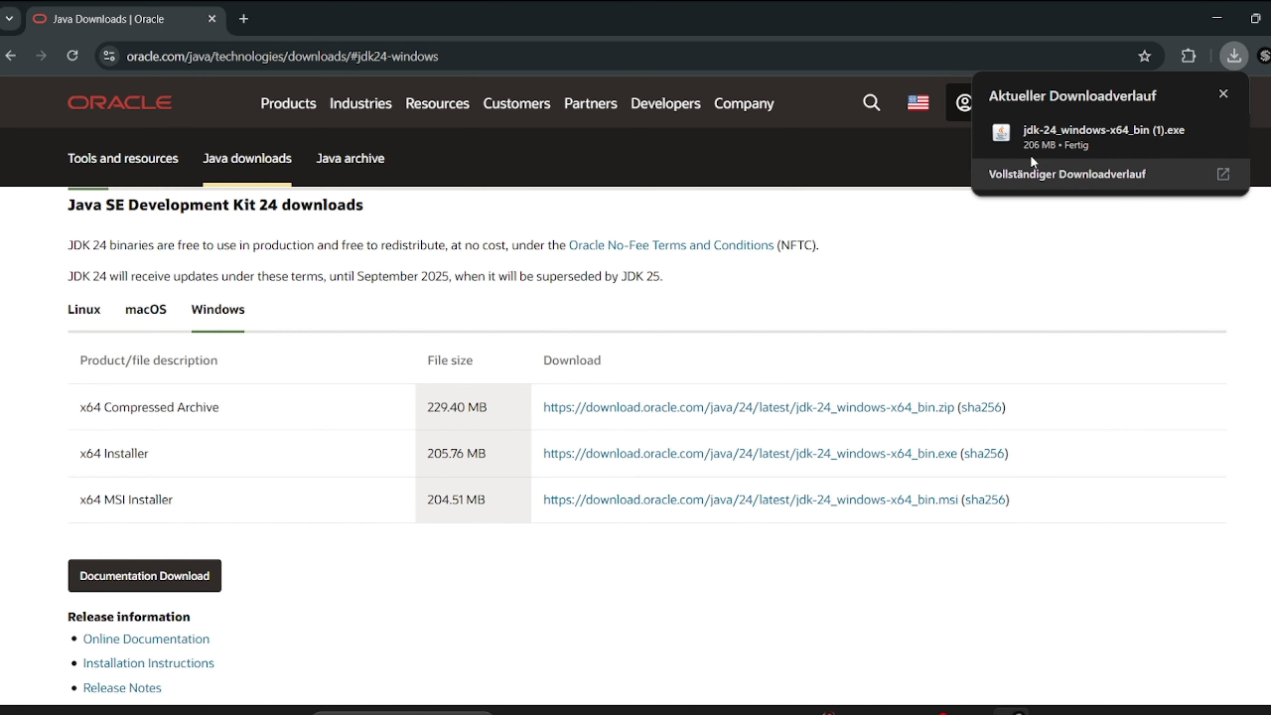
Run the downloaded JDK 24 installer and complete its setup wizard with the default options
{"action": "left_click", "coordinate": [1235, 56]}
{"action": "left_click", "coordinate": [1077, 133]}
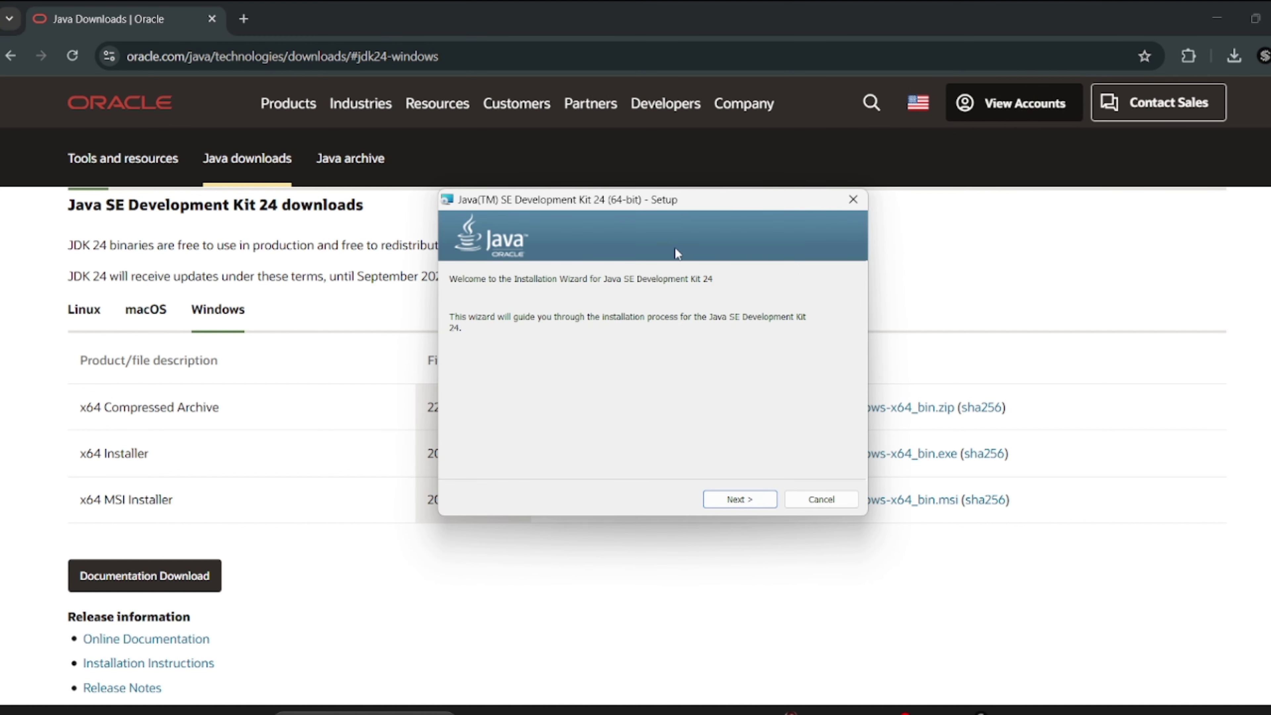
{"action": "left_click", "coordinate": [740, 498]}
{"action": "left_click", "coordinate": [740, 498]}
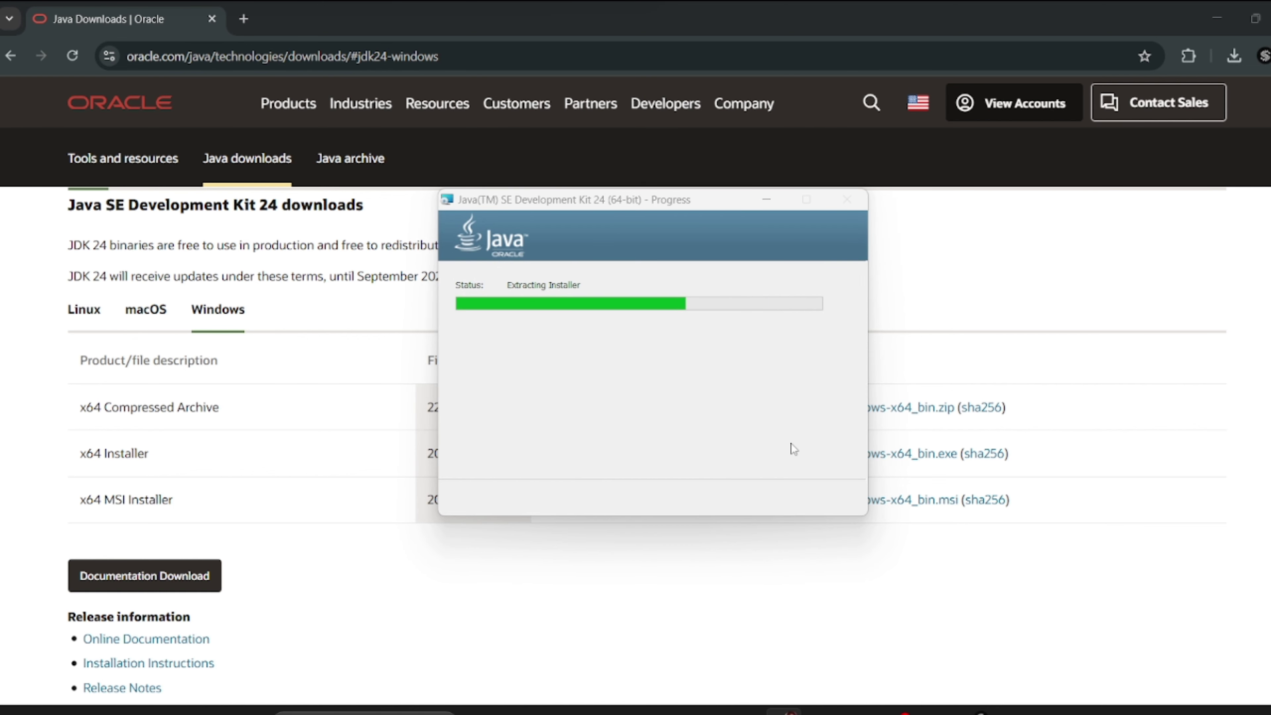
{"action": "left_click", "coordinate": [739, 499]}
{"action": "scroll", "coordinate": [739, 499], "scroll_direction": "down", "scroll_amount": 1}
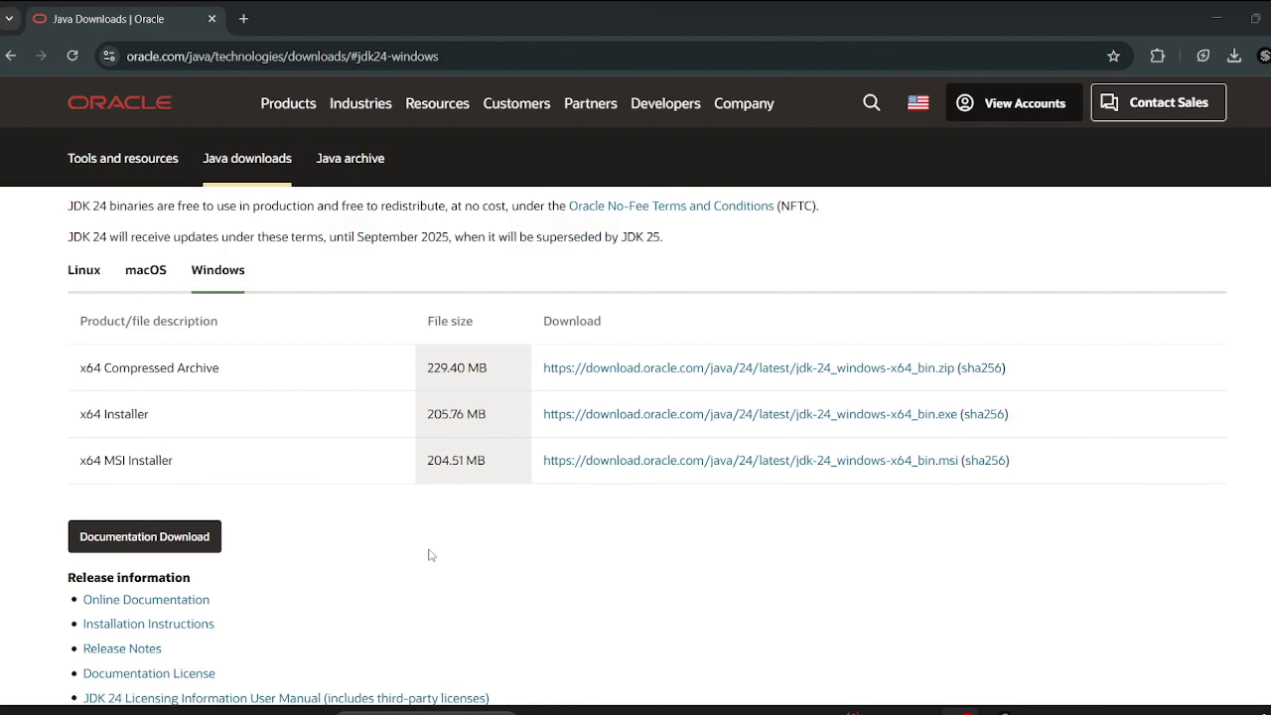
Open Command Prompt and check the installed Java version with java --version
{"action": "left_click", "coordinate": [385, 711]}
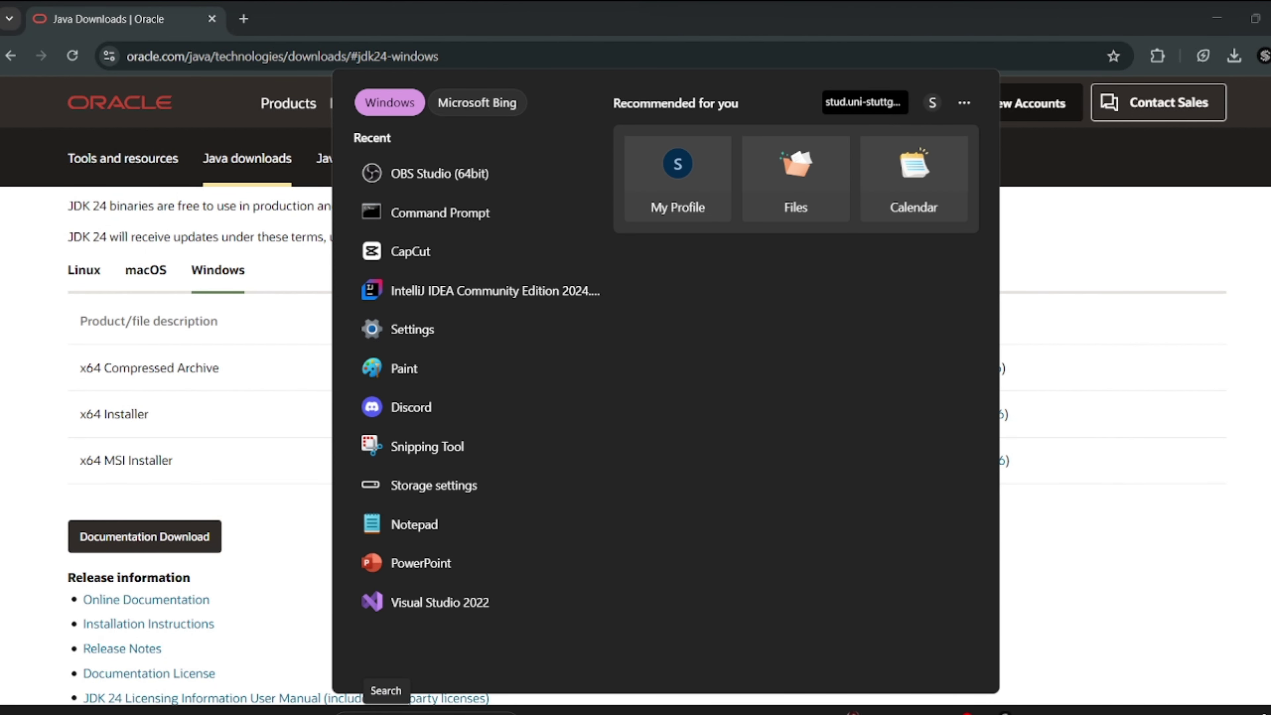
{"action": "type", "text": "cmd"}
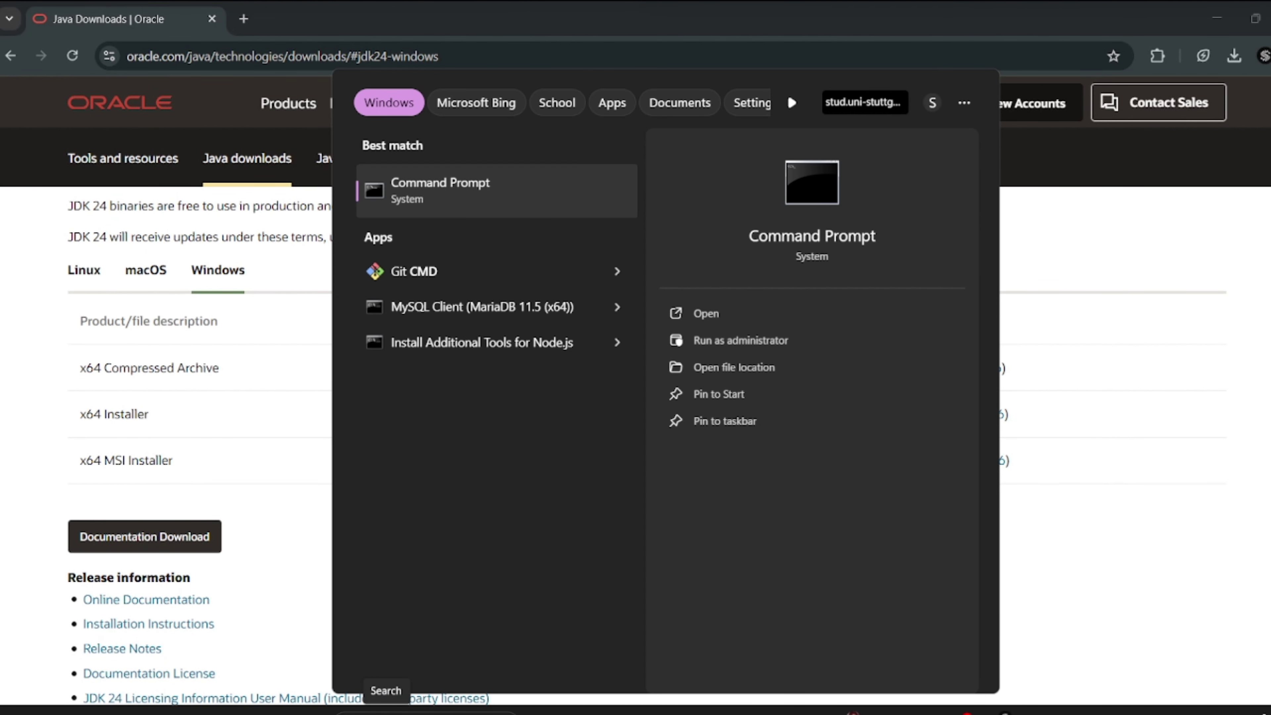
{"action": "key", "text": "Return"}
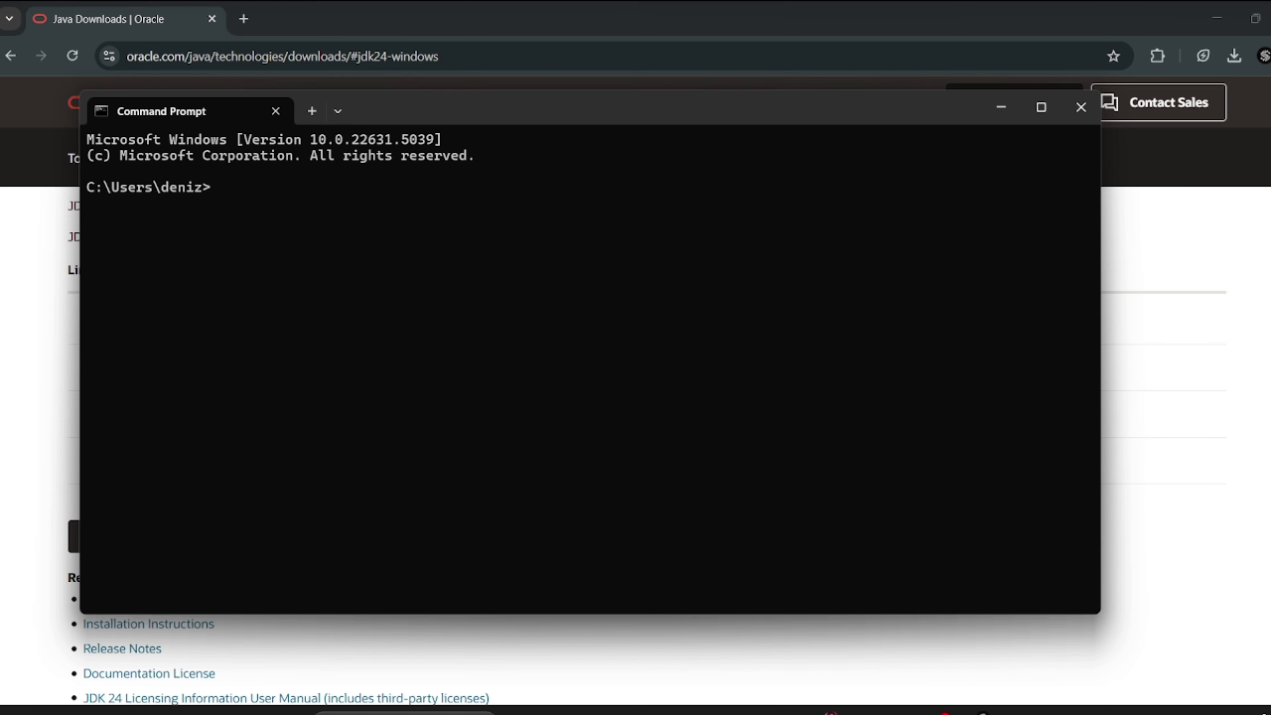
{"action": "type", "text": "java --version"}
{"action": "key", "text": "Return"}
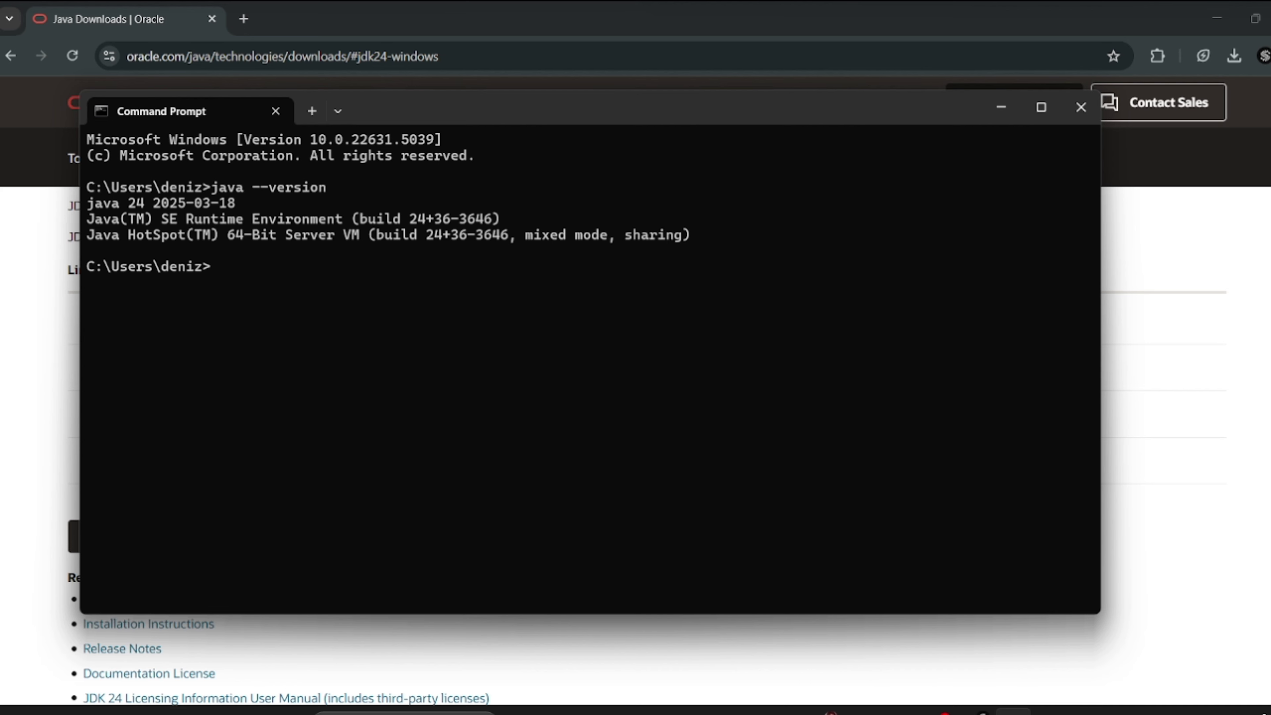
{"action": "left_click_drag", "start_coordinate": [699, 248], "coordinate": [102, 205]}
{"action": "left_click", "coordinate": [259, 269]}
Switch to File Explorer and open the folder C:\Program Files\Java\jdk-24\bin
{"action": "left_click", "coordinate": [558, 710]}
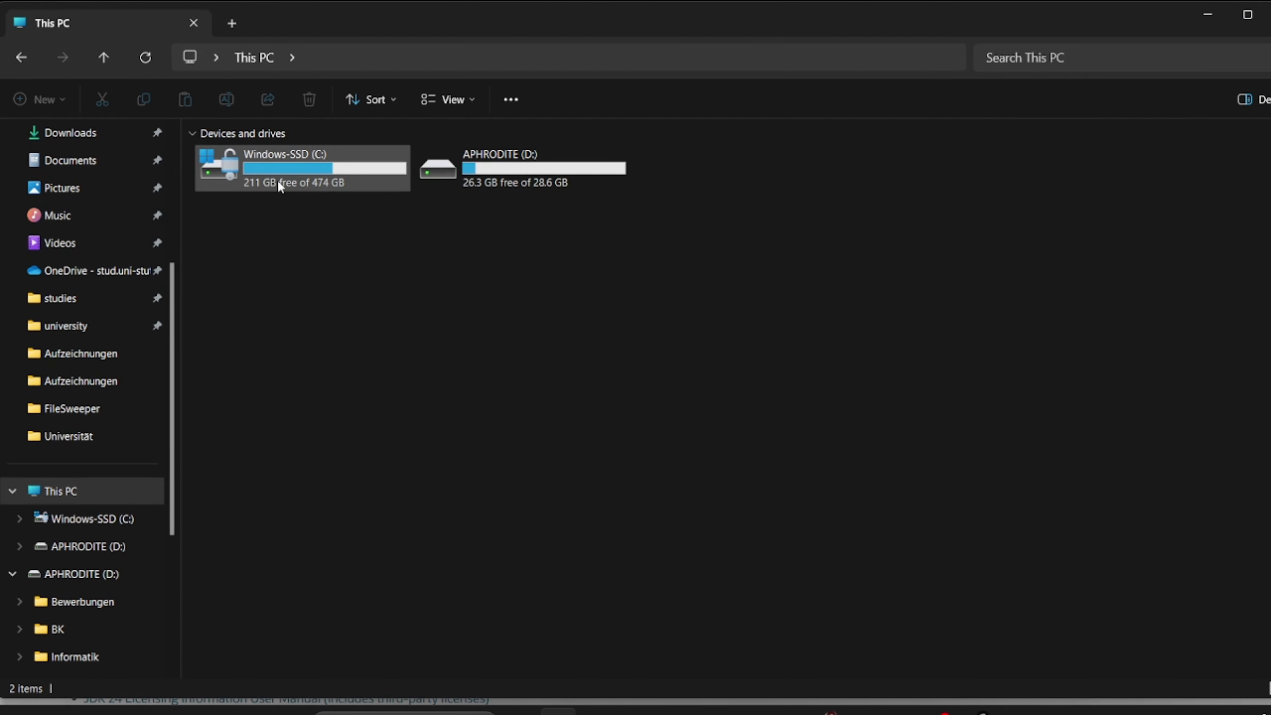
{"action": "double_click", "coordinate": [279, 180]}
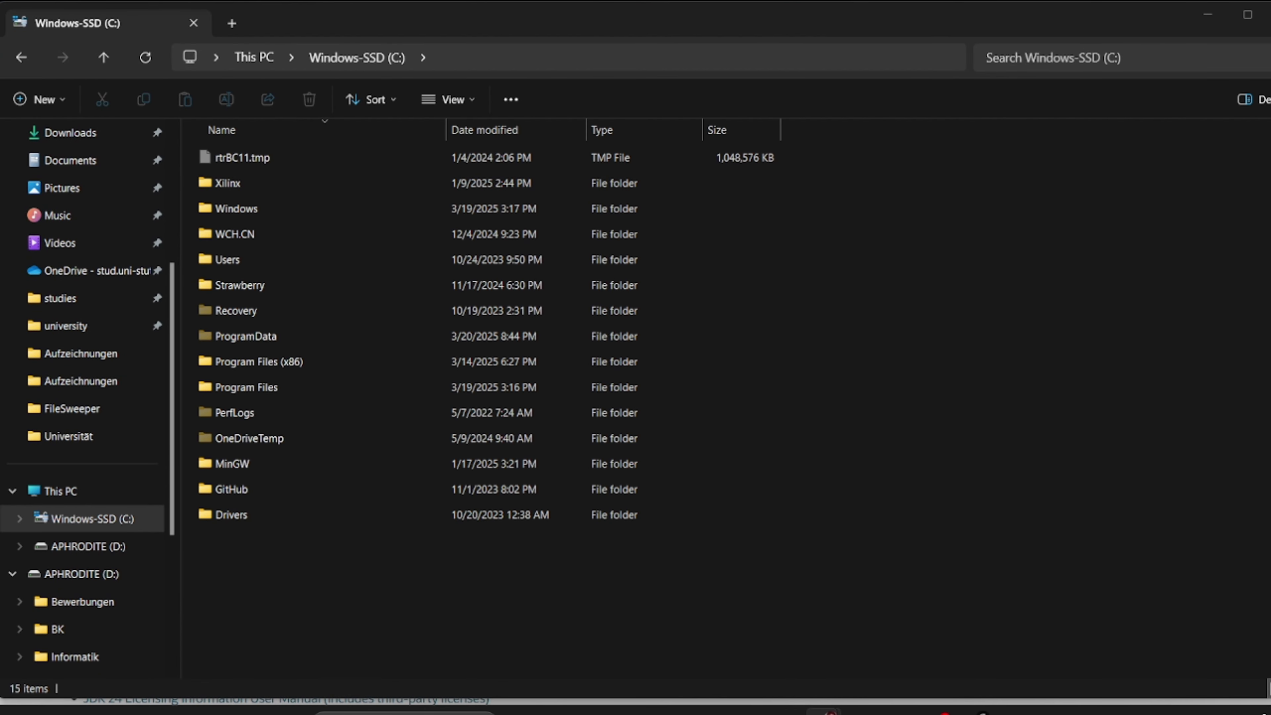
{"action": "double_click", "coordinate": [286, 387]}
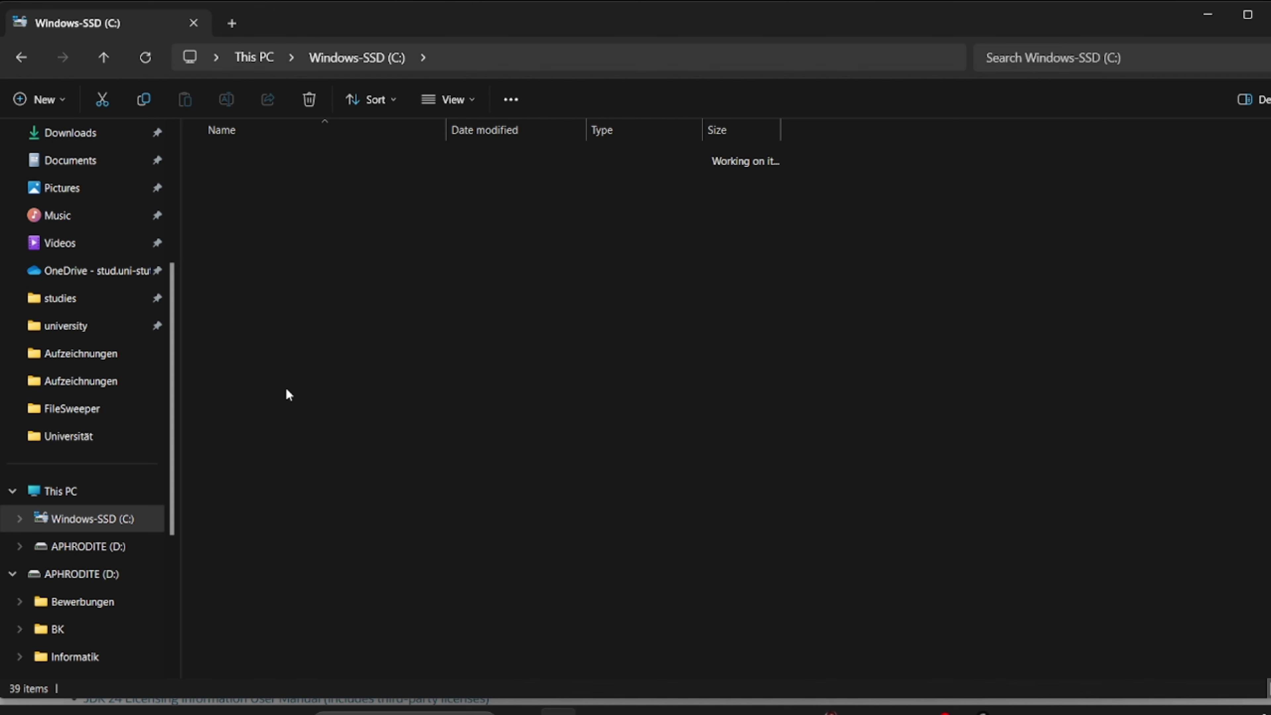
{"action": "double_click", "coordinate": [255, 388]}
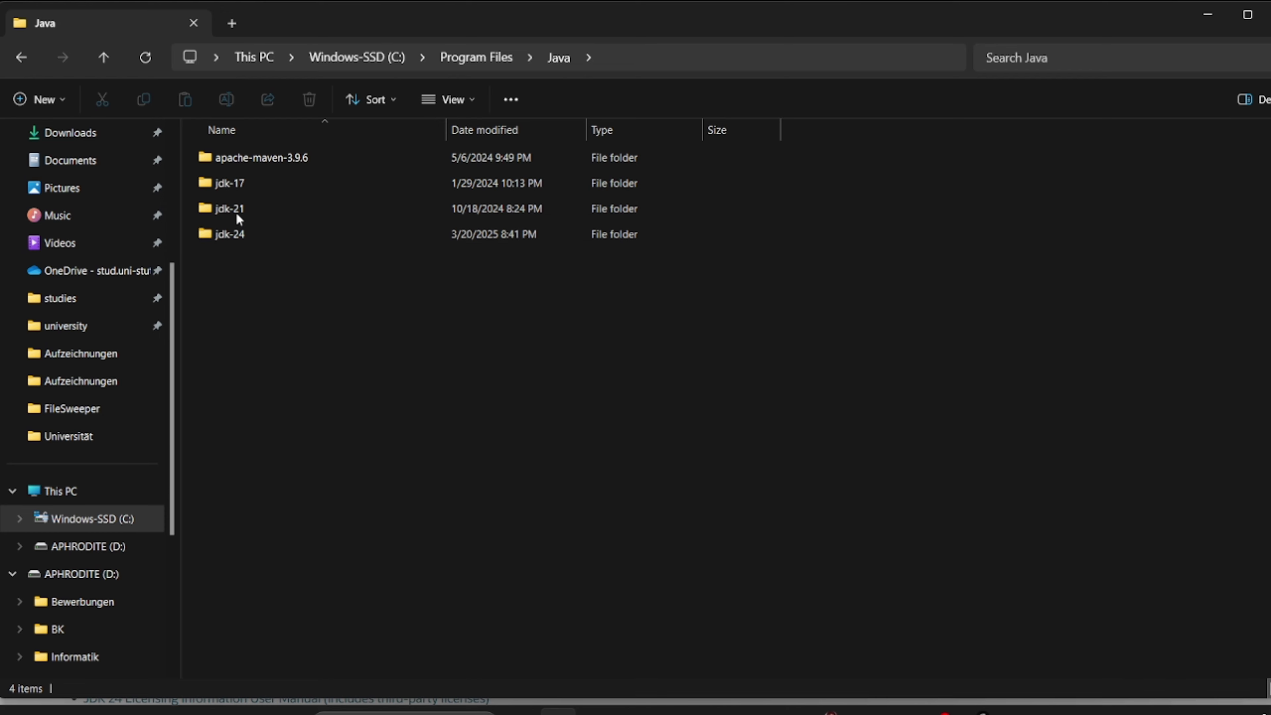
{"action": "double_click", "coordinate": [235, 235]}
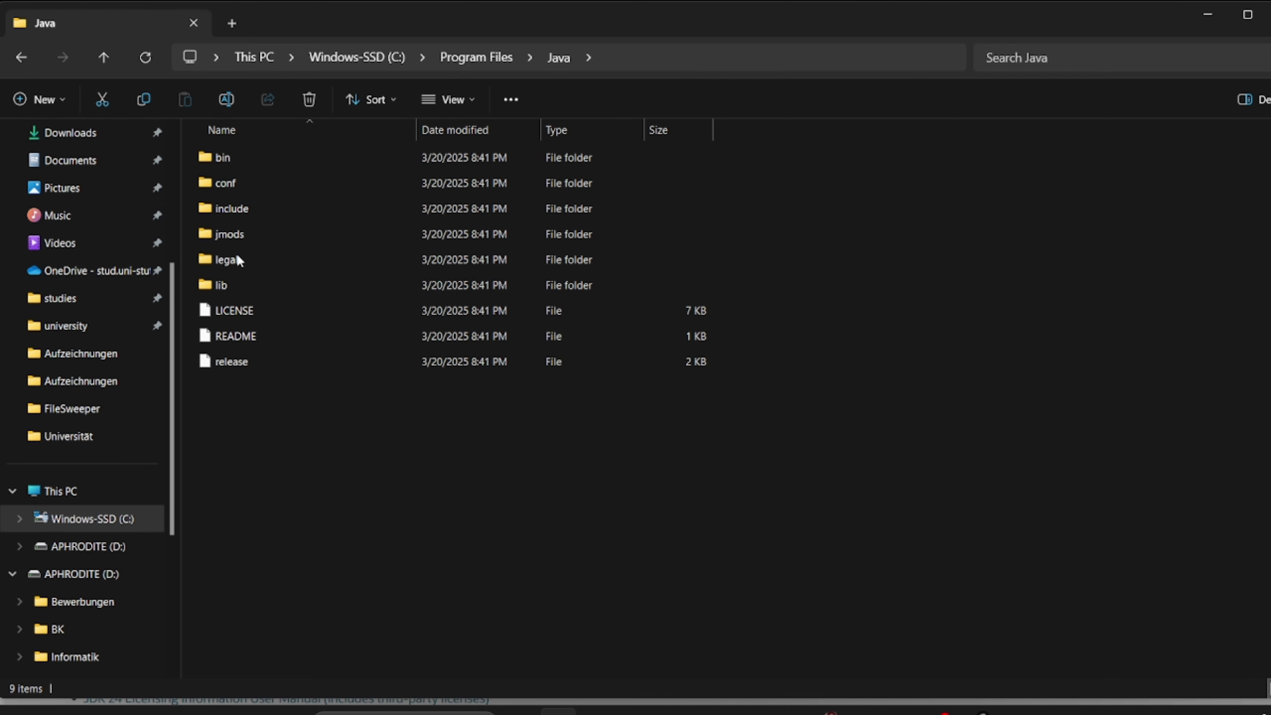
{"action": "double_click", "coordinate": [220, 157]}
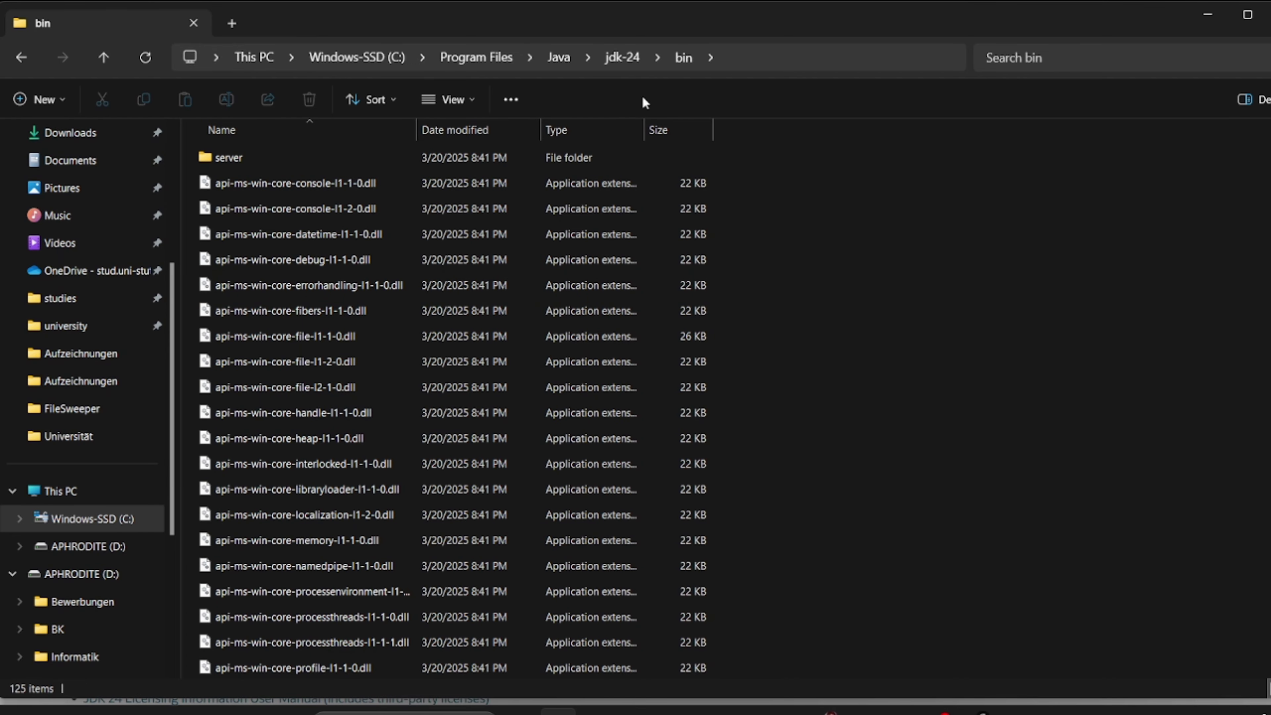
Copy the full path of the open jdk-24 bin folder
{"action": "left_click", "coordinate": [759, 55]}
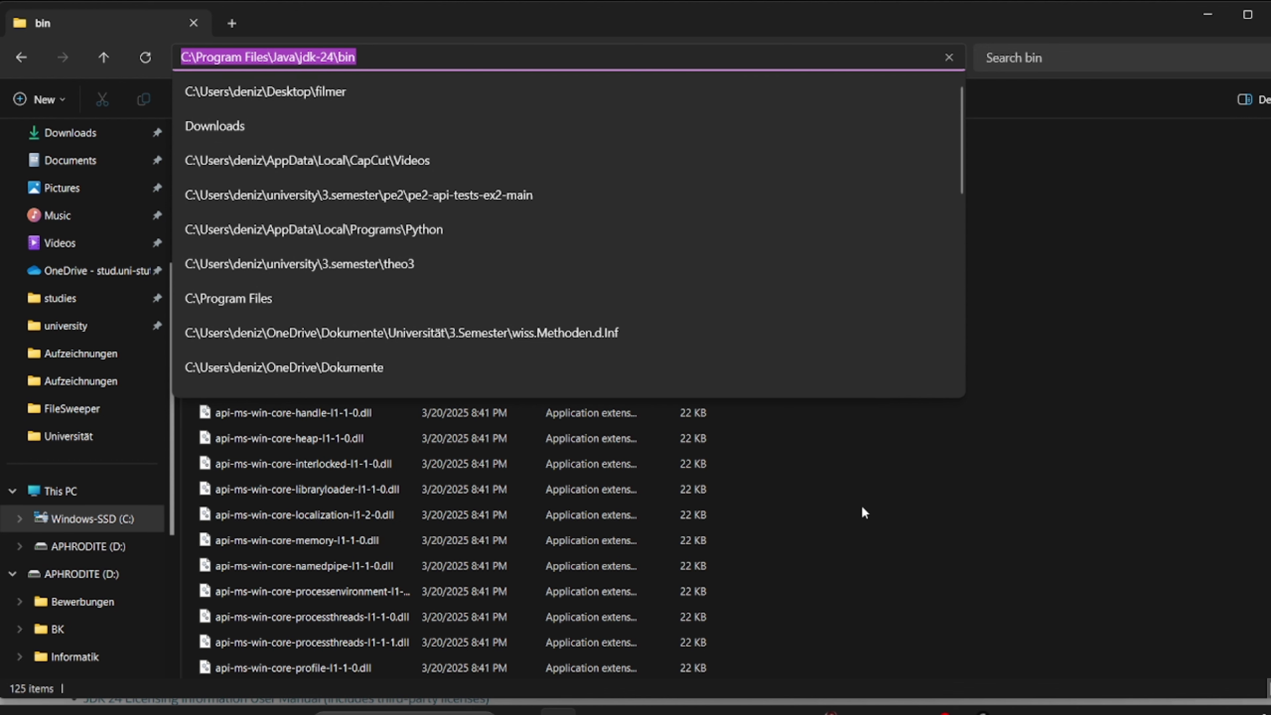
{"action": "left_click_drag", "start_coordinate": [745, 53], "coordinate": [159, 43]}
{"action": "right_click", "coordinate": [273, 52]}
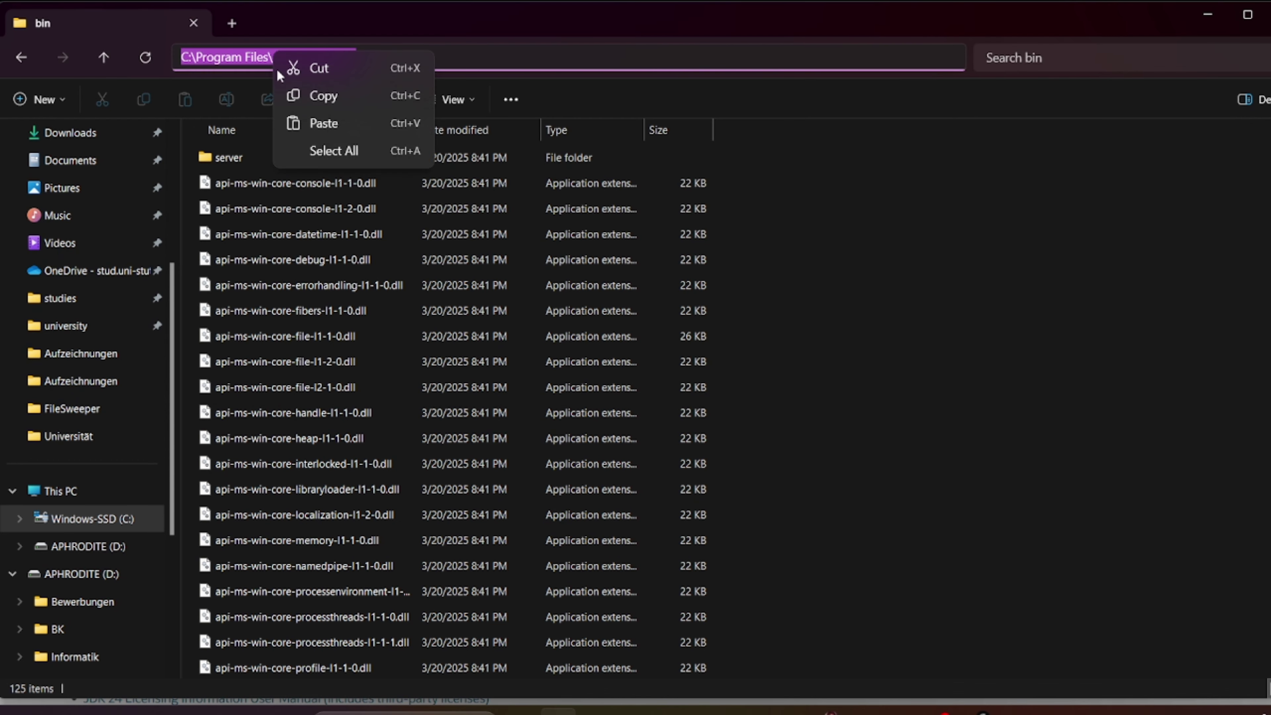
{"action": "left_click", "coordinate": [320, 94]}
Search Windows for "environ", open the system environment variables settings and bring up the Environment Variables dialog
{"action": "left_click", "coordinate": [404, 711]}
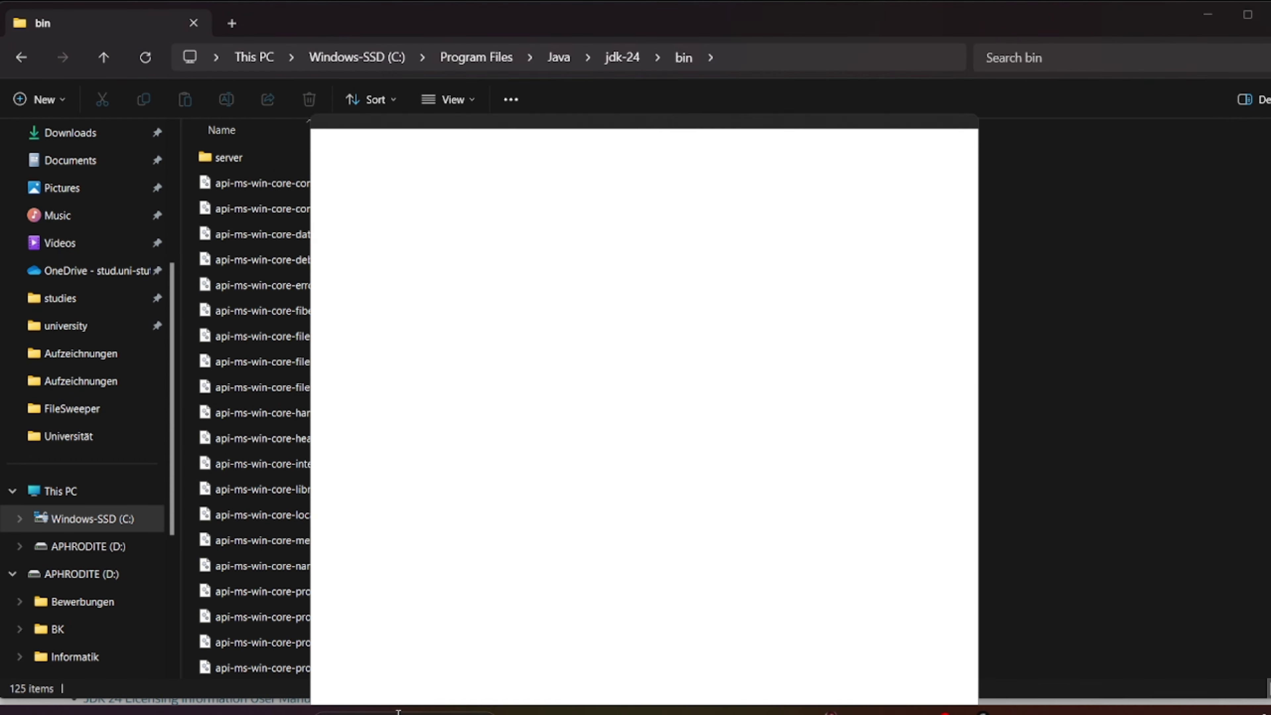
{"action": "type", "text": "en"}
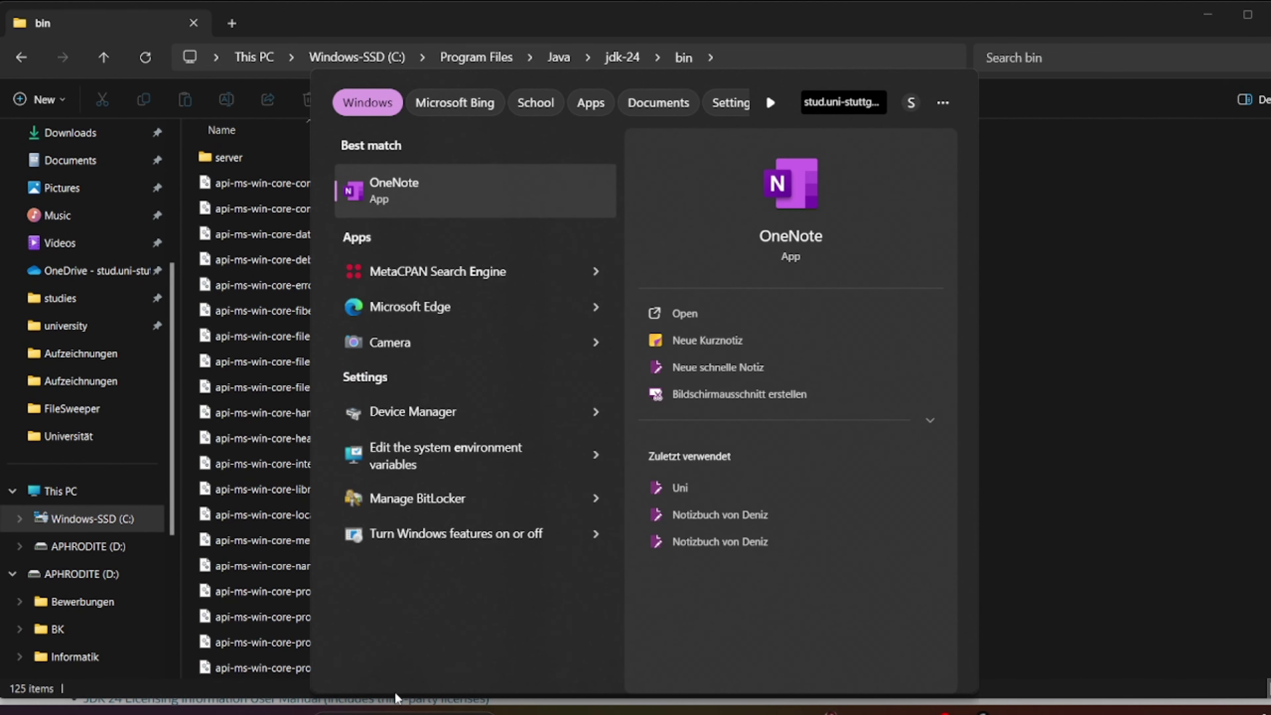
{"action": "type", "text": "viron"}
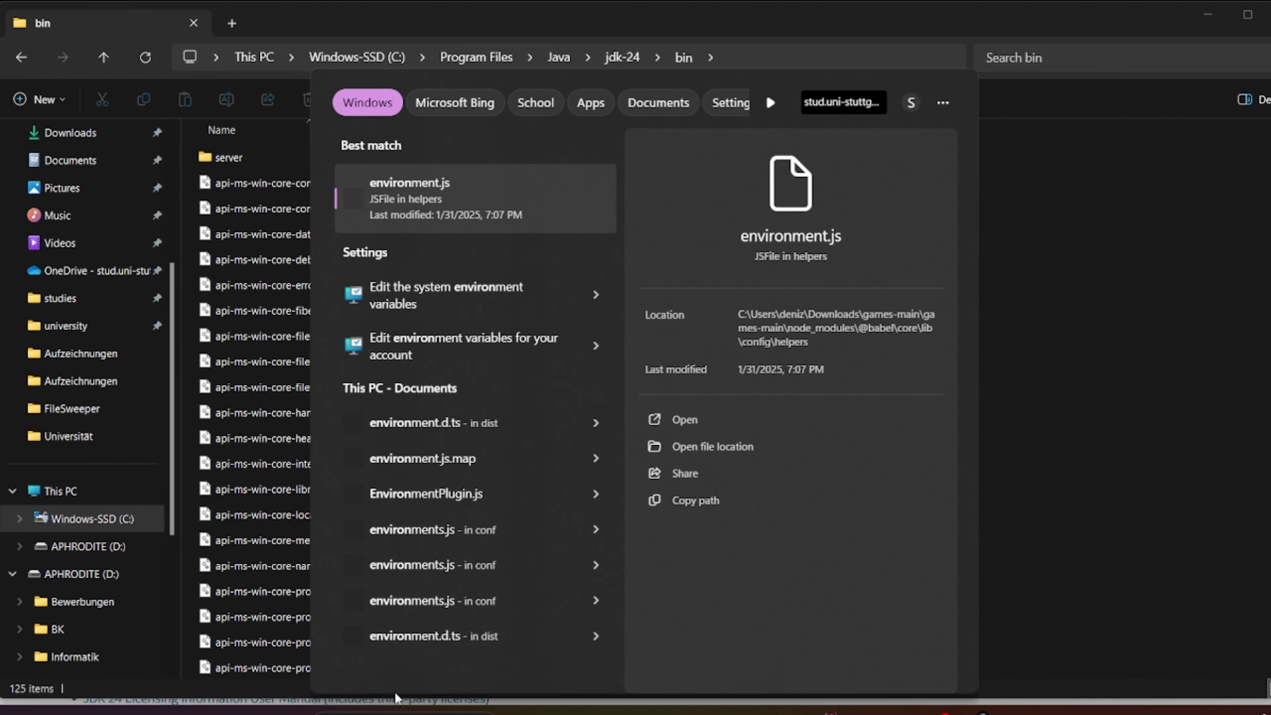
{"action": "left_click", "coordinate": [400, 301]}
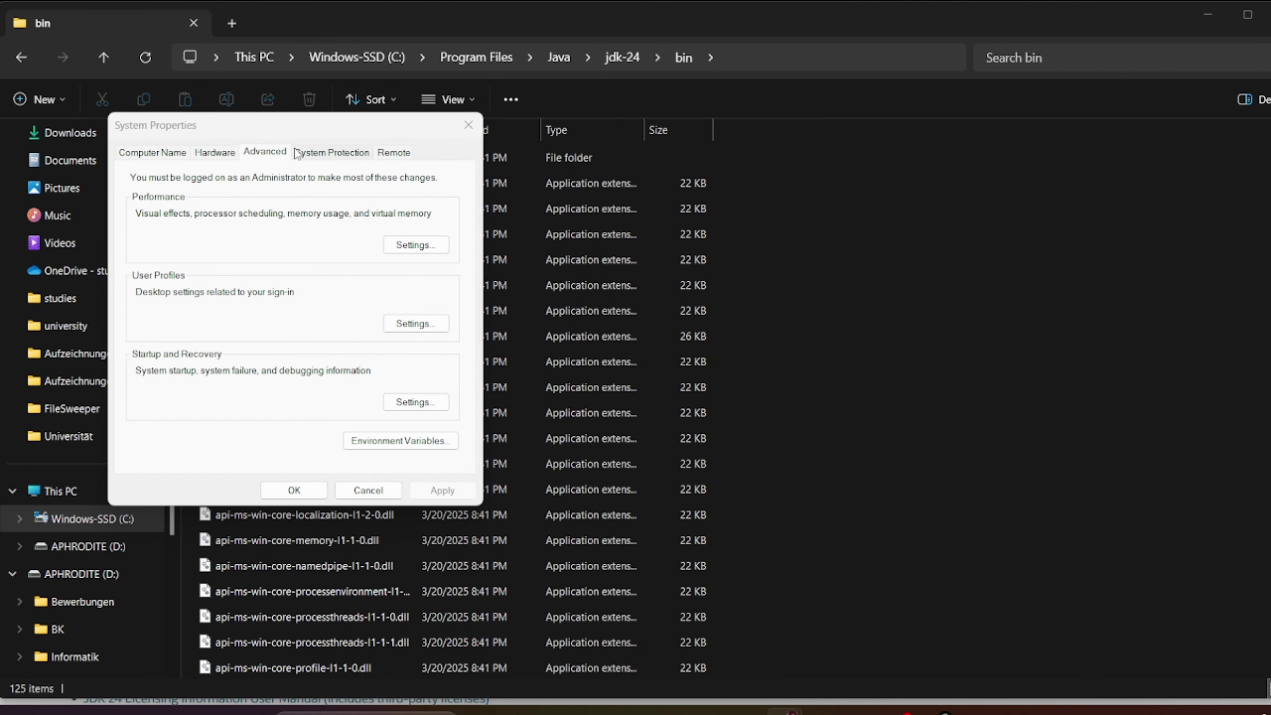
{"action": "left_click_drag", "start_coordinate": [284, 136], "coordinate": [349, 129]}
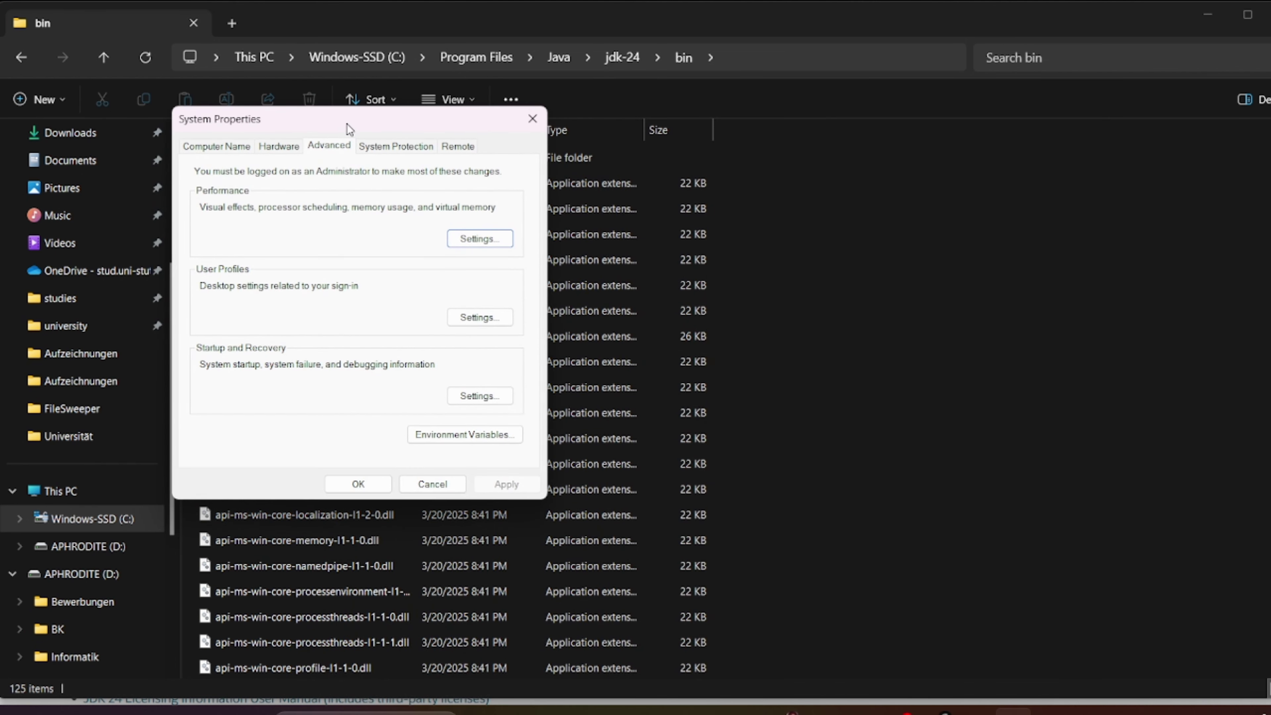
{"action": "left_click", "coordinate": [454, 434]}
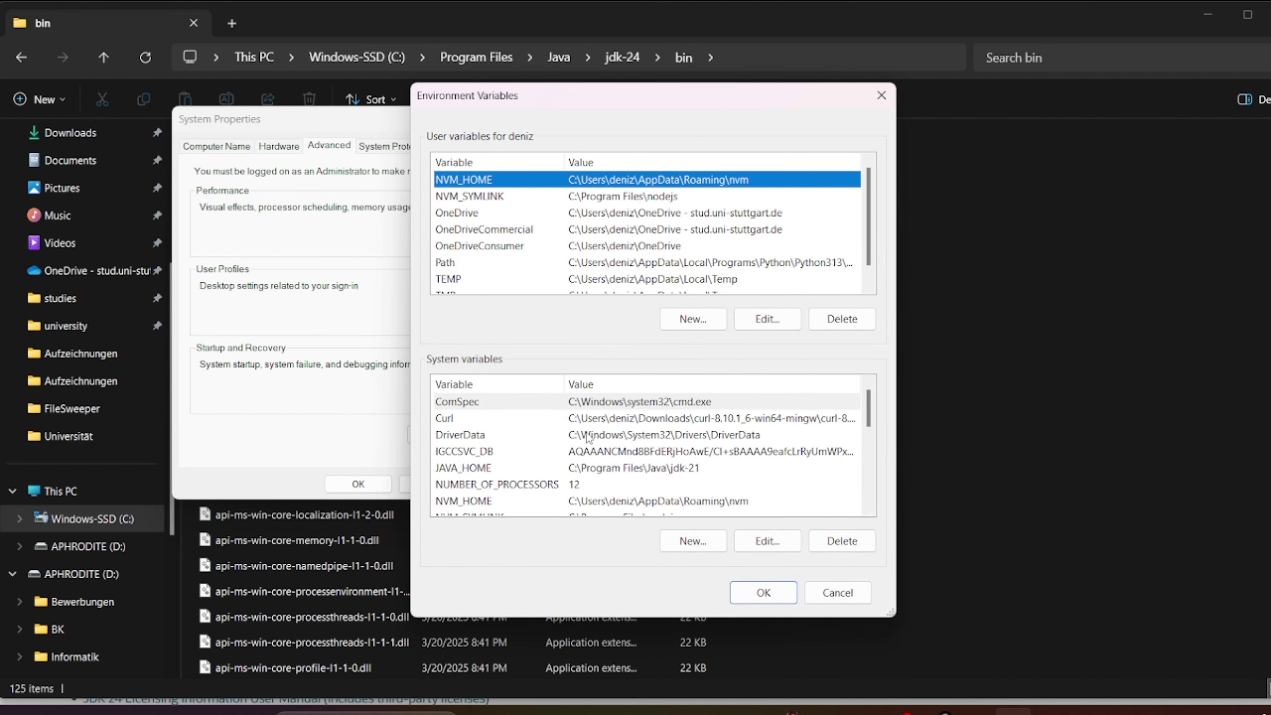
Add C:\Program Files\Java\jdk-24\bin as a new entry in the system Path variable and confirm all the open dialogs
{"action": "scroll", "coordinate": [588, 438], "scroll_direction": "down", "scroll_amount": 1}
{"action": "scroll", "coordinate": [475, 434], "scroll_direction": "down", "scroll_amount": 1}
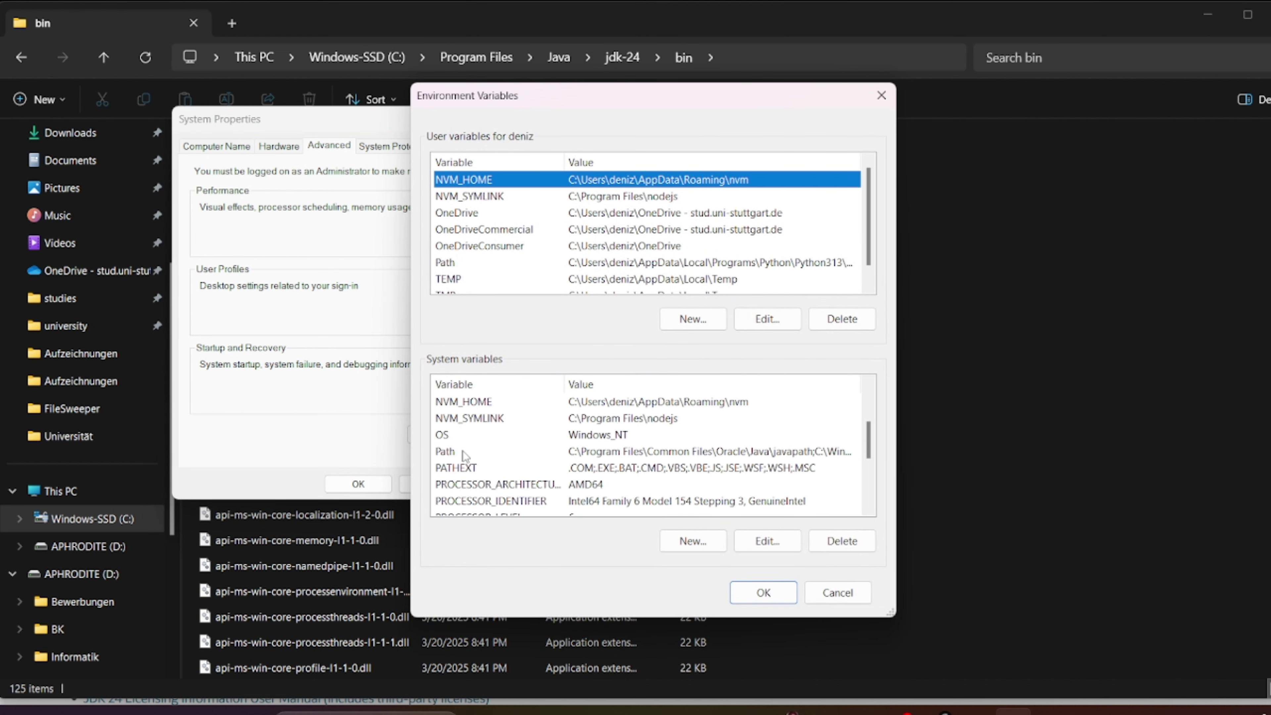
{"action": "left_click", "coordinate": [480, 452]}
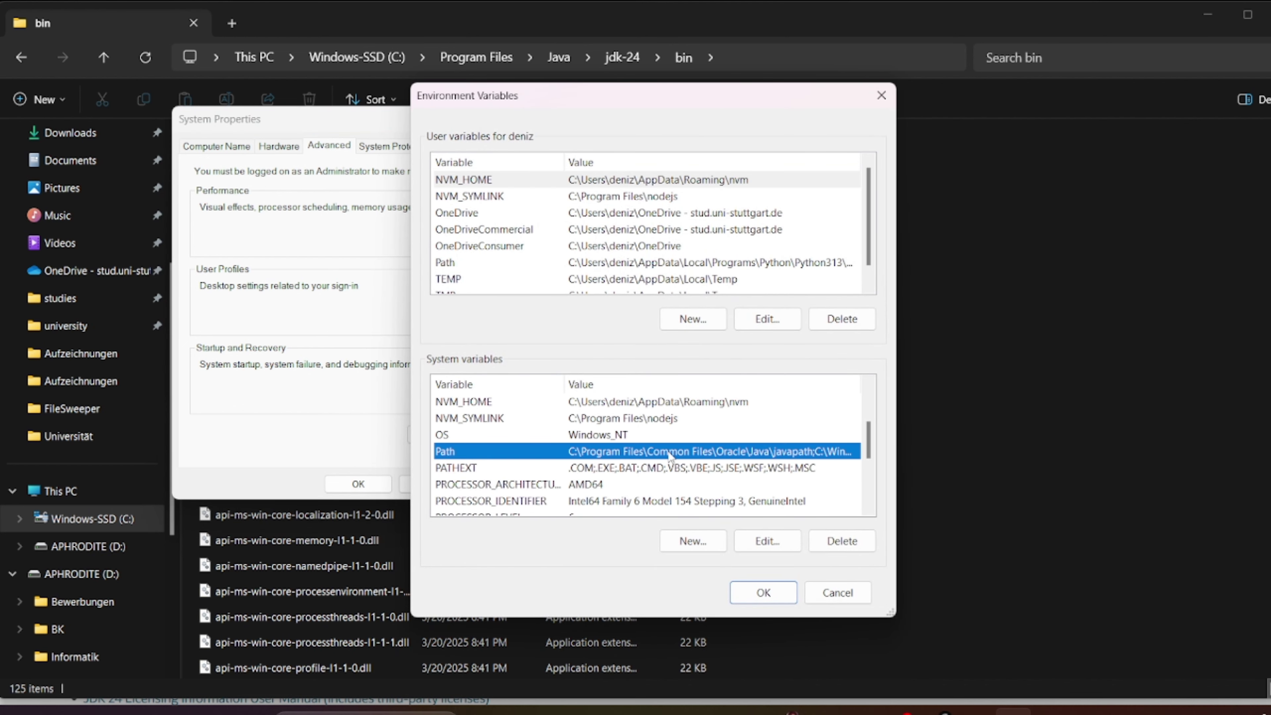
{"action": "double_click", "coordinate": [648, 452]}
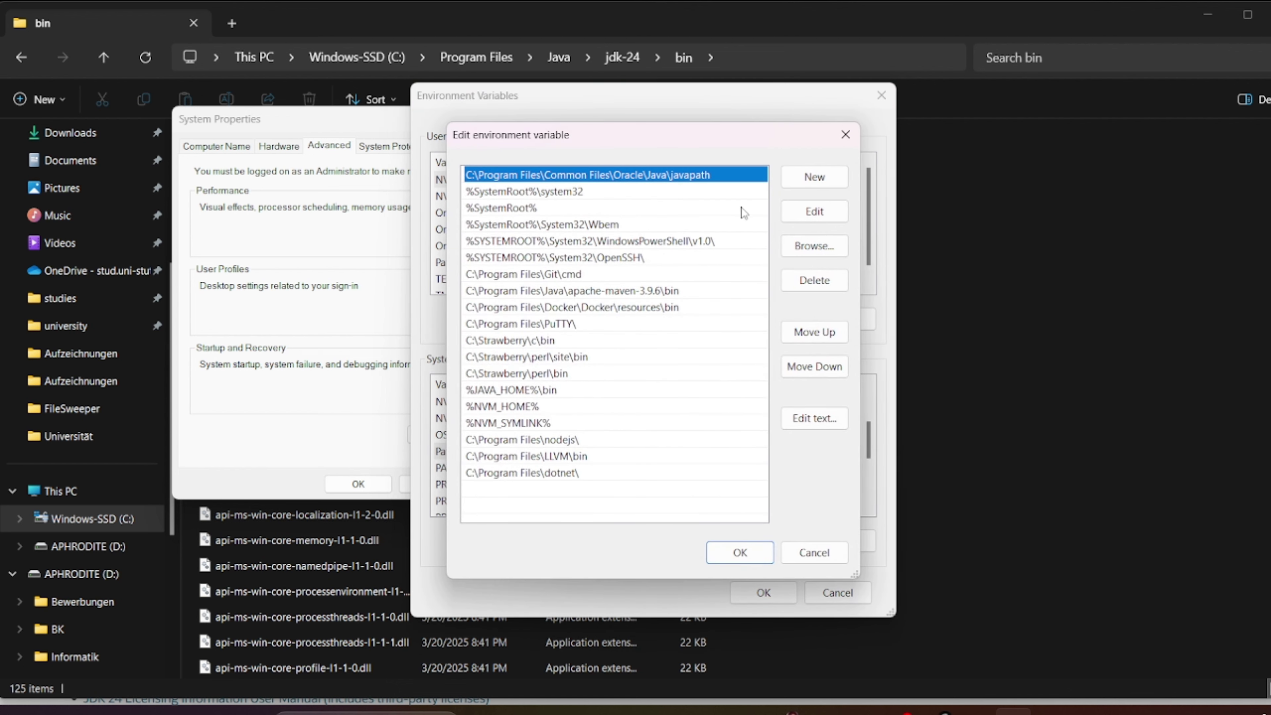
{"action": "left_click", "coordinate": [809, 178]}
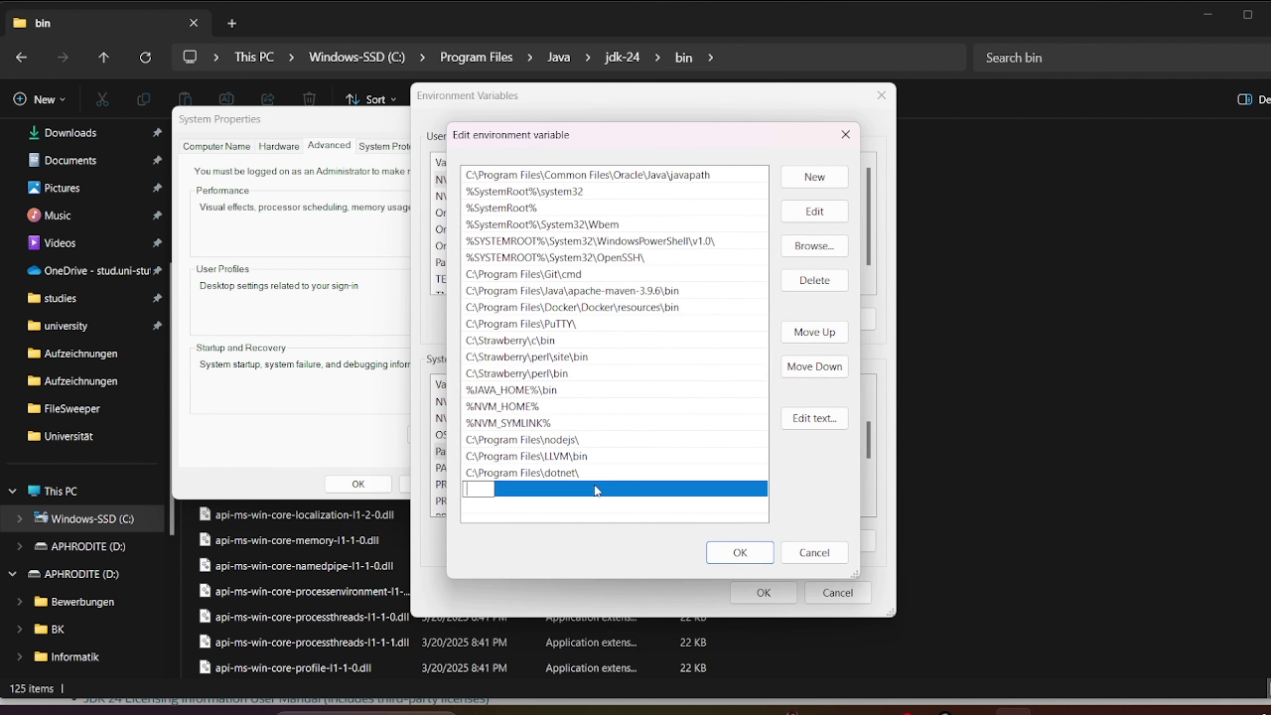
{"action": "type", "text": "C:\\Program Files\\Java\\jdk-24\\bin"}
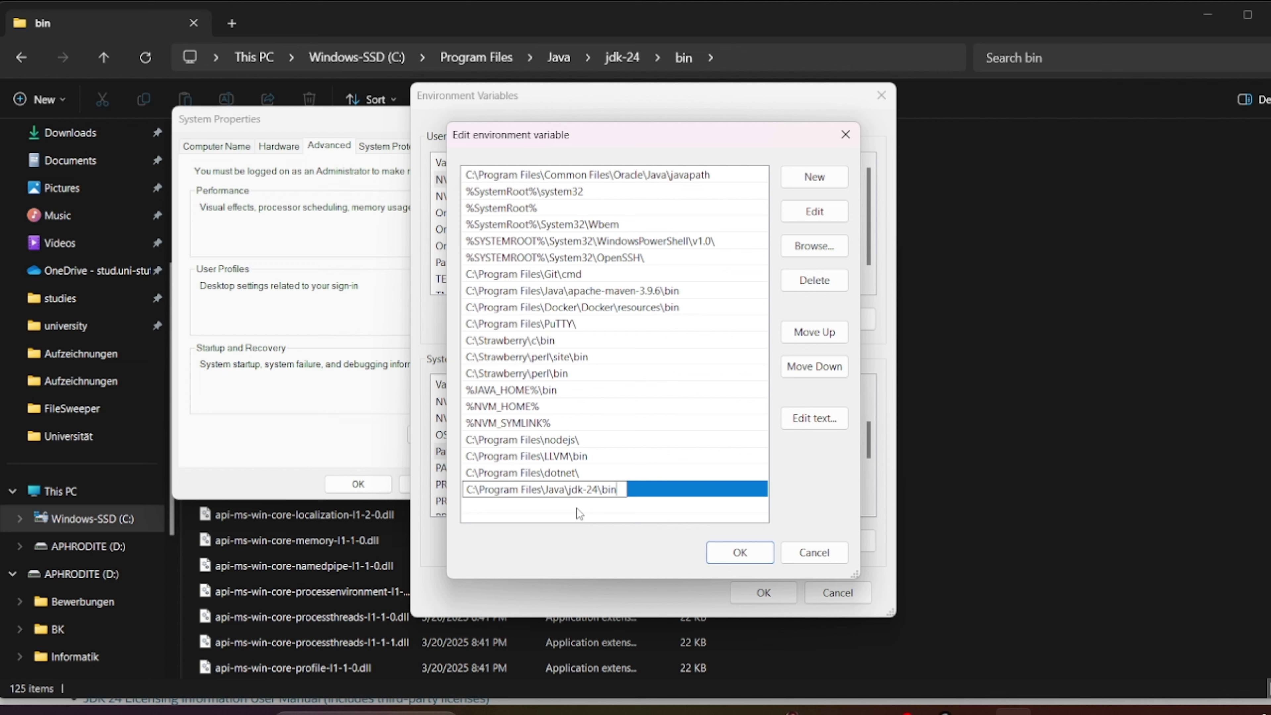
{"action": "left_click", "coordinate": [740, 552]}
{"action": "key", "text": "Return"}
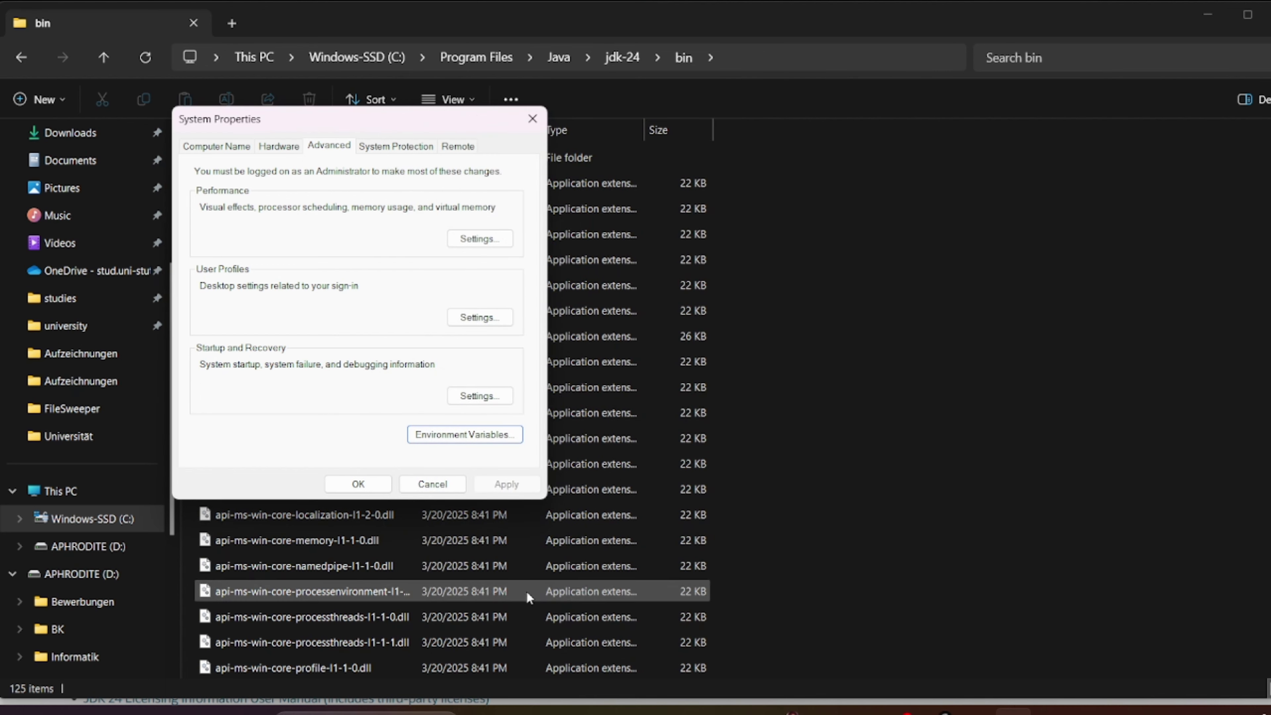
{"action": "left_click", "coordinate": [358, 484]}
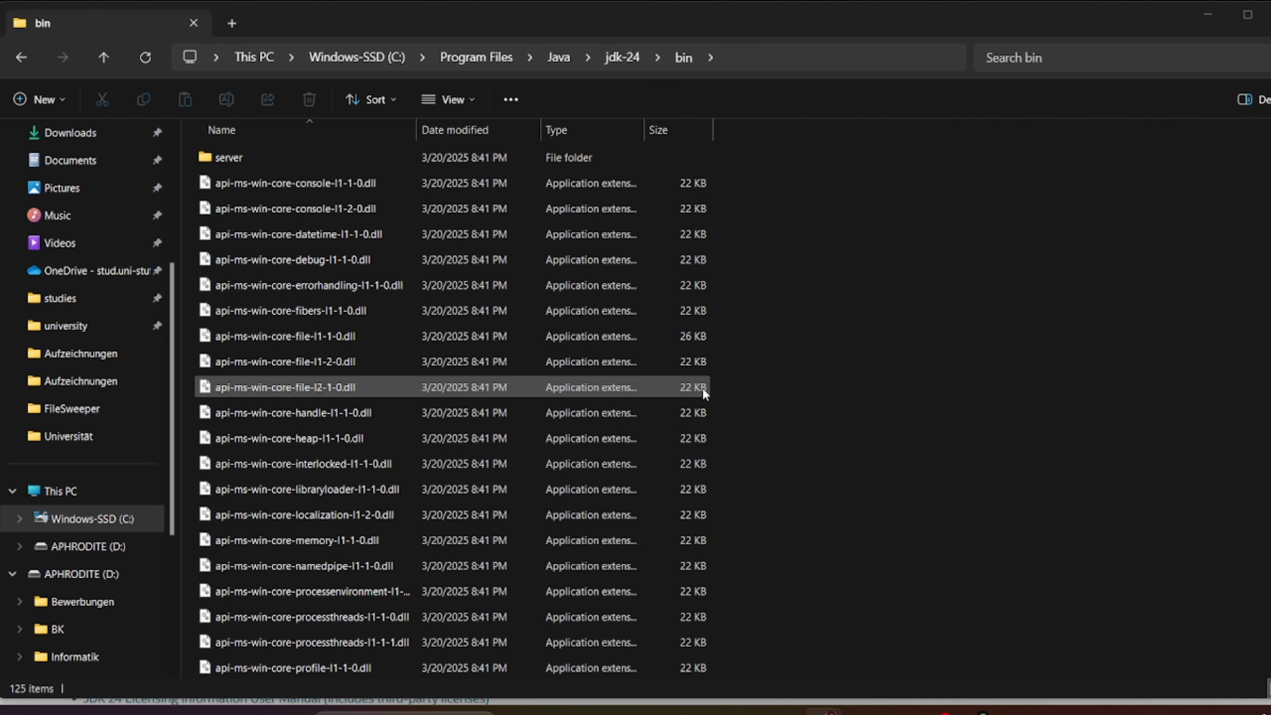
Open a Command Prompt and check the installed Java version with java --version
{"action": "left_click", "coordinate": [405, 714]}
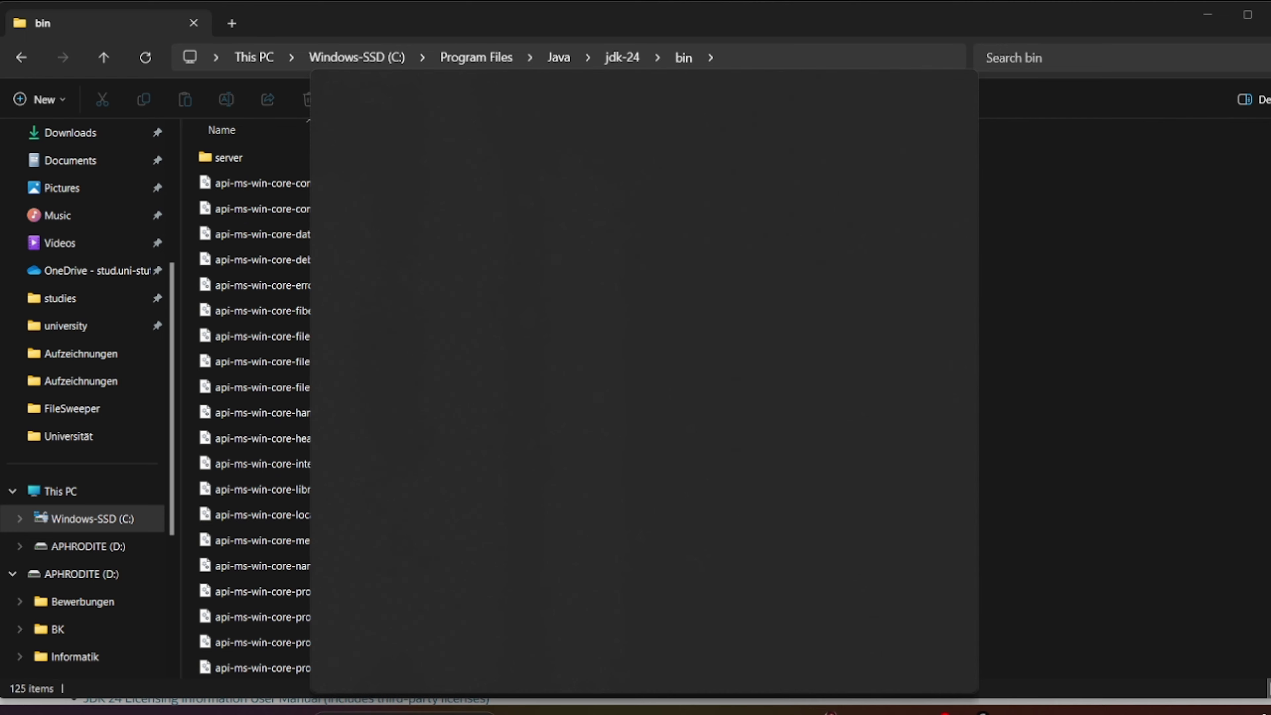
{"action": "type", "text": "cmd"}
{"action": "key", "text": "Return"}
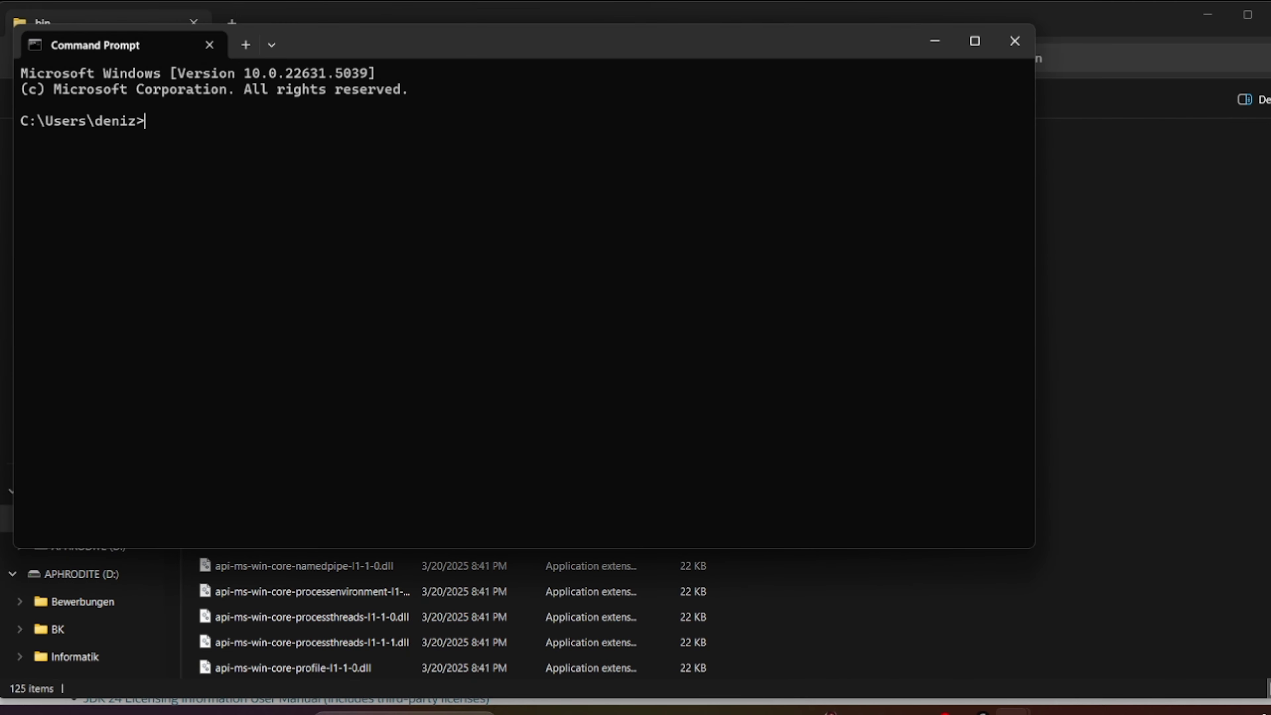
{"action": "type", "text": "java --version"}
{"action": "key", "text": "Return"}
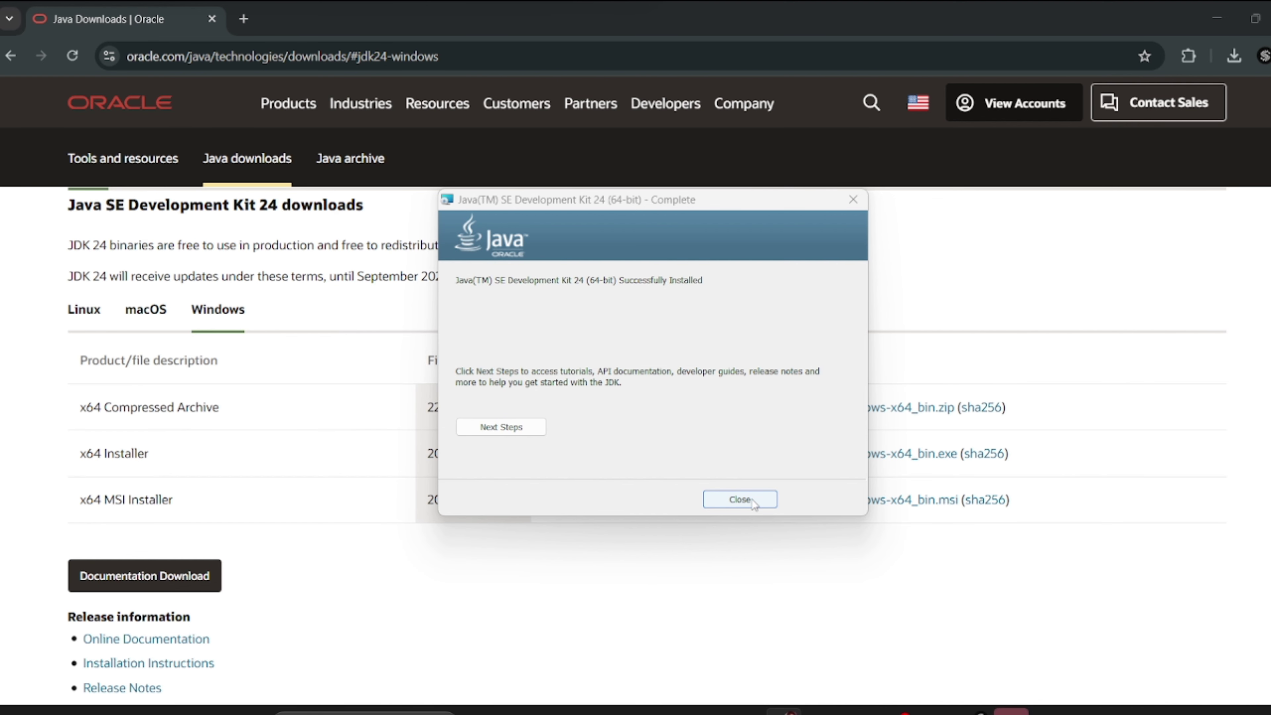
Close the completed JDK setup, search the web for "intellij download" and open JetBrains' Download IntelliJ IDEA page, accepting all cookies
{"action": "left_click", "coordinate": [739, 501]}
{"action": "left_click", "coordinate": [244, 19]}
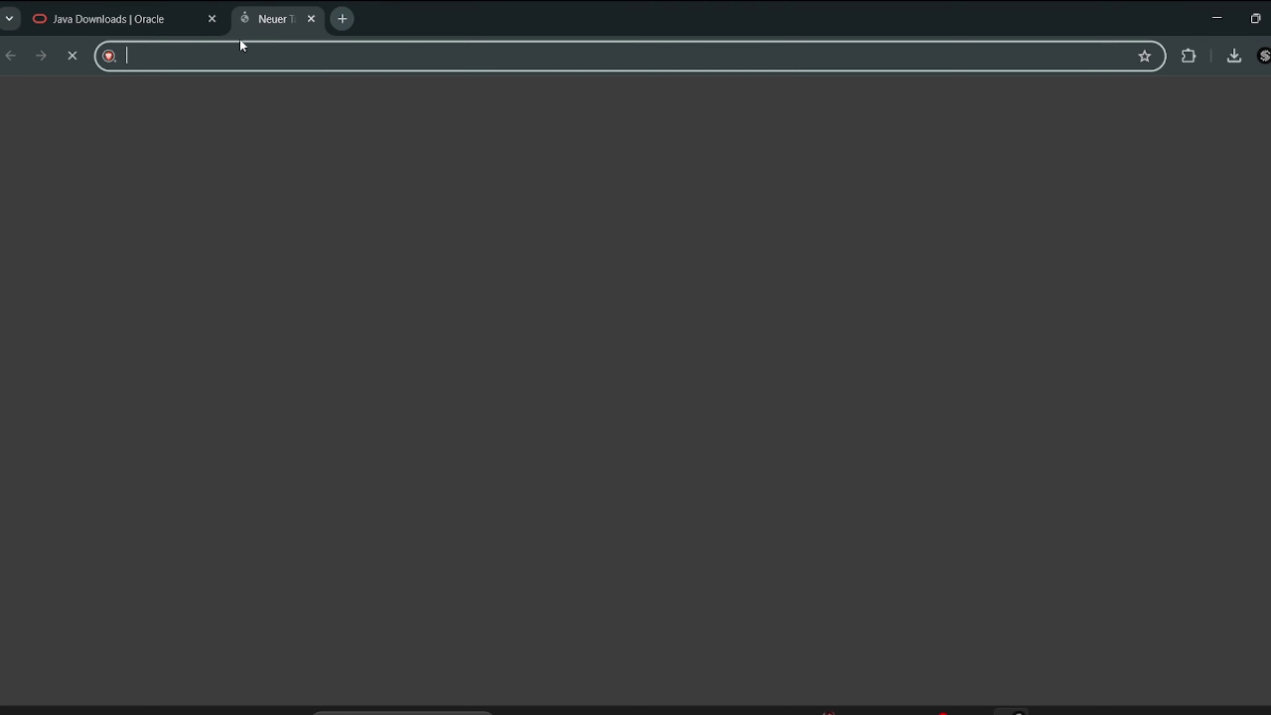
{"action": "type", "text": "intell"}
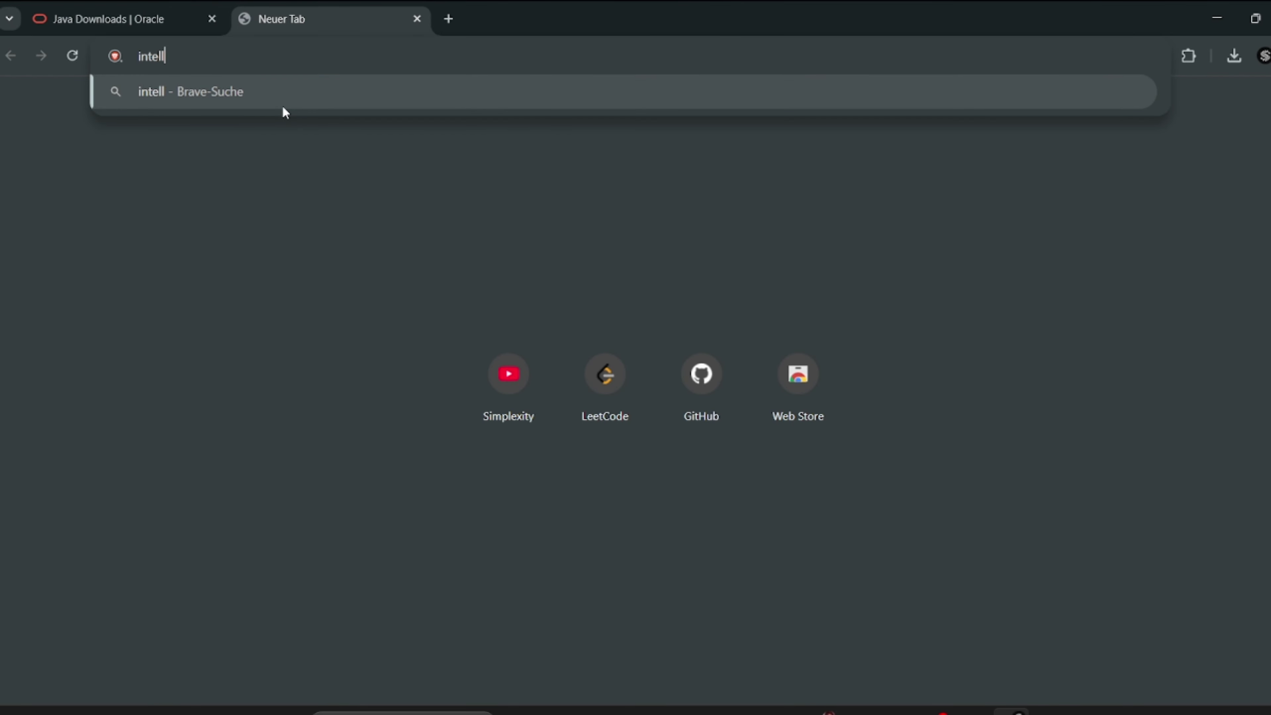
{"action": "type", "text": "ij download"}
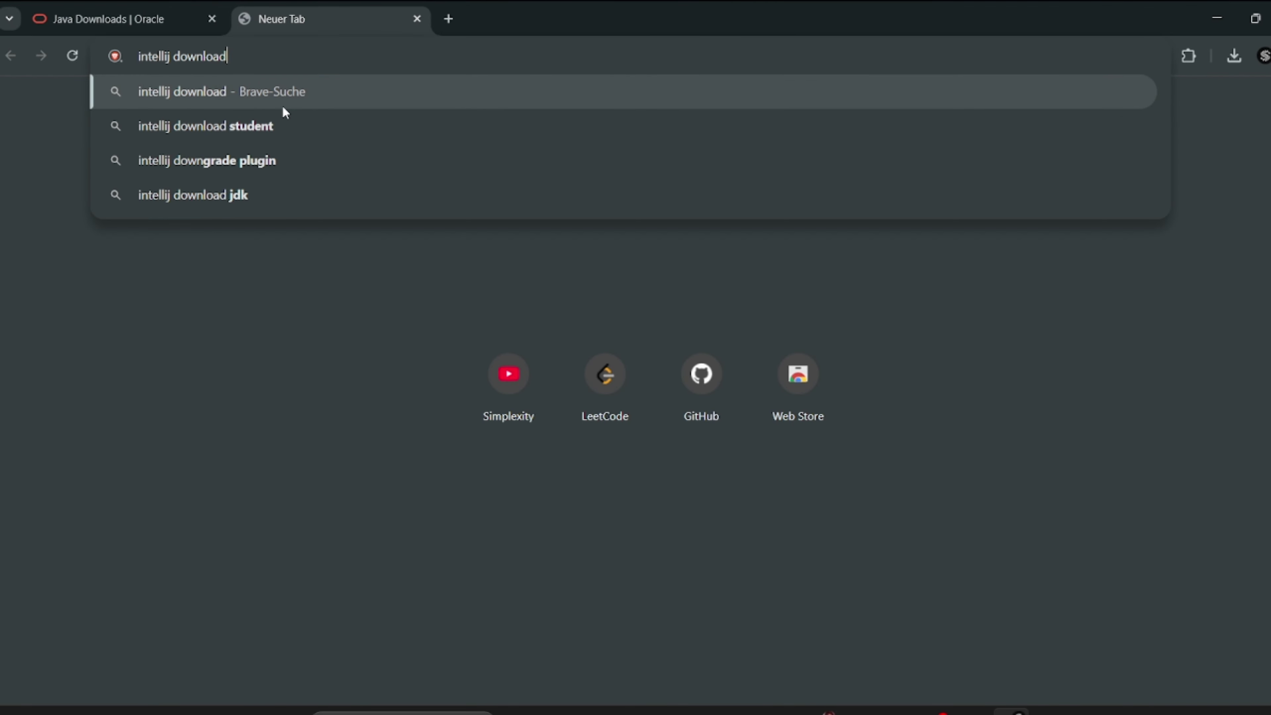
{"action": "key", "text": "Return"}
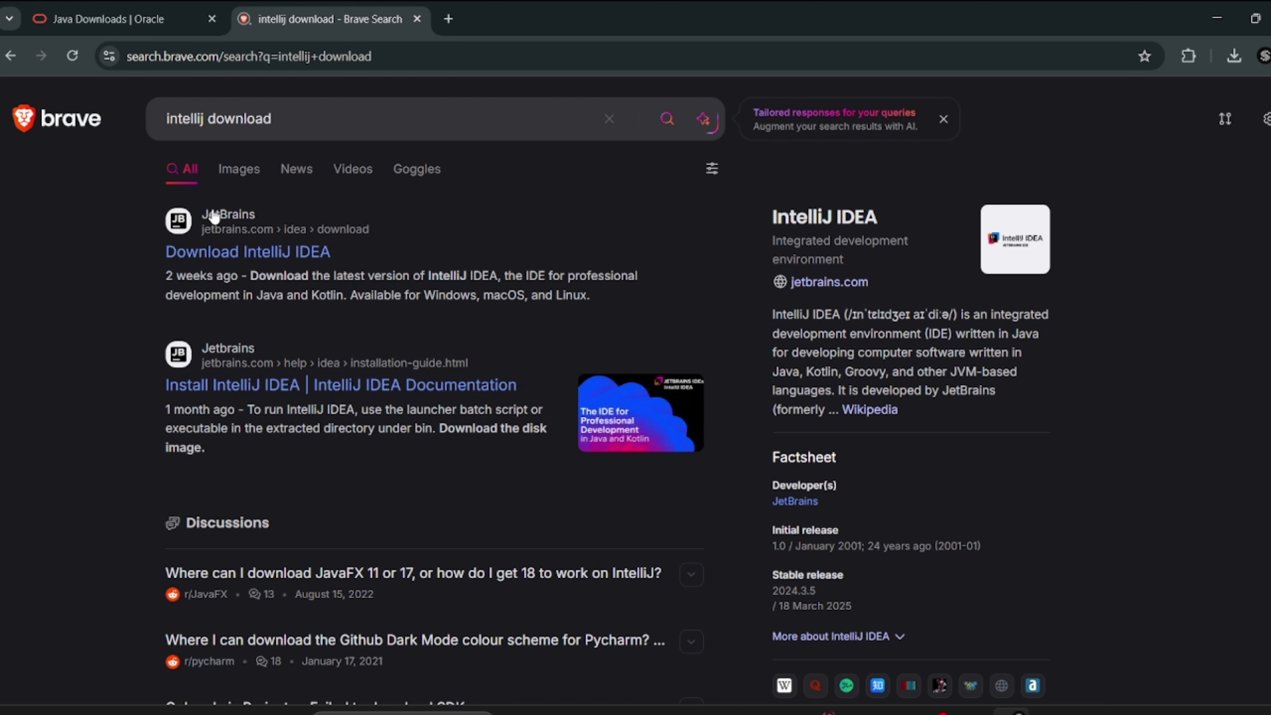
{"action": "left_click", "coordinate": [245, 255]}
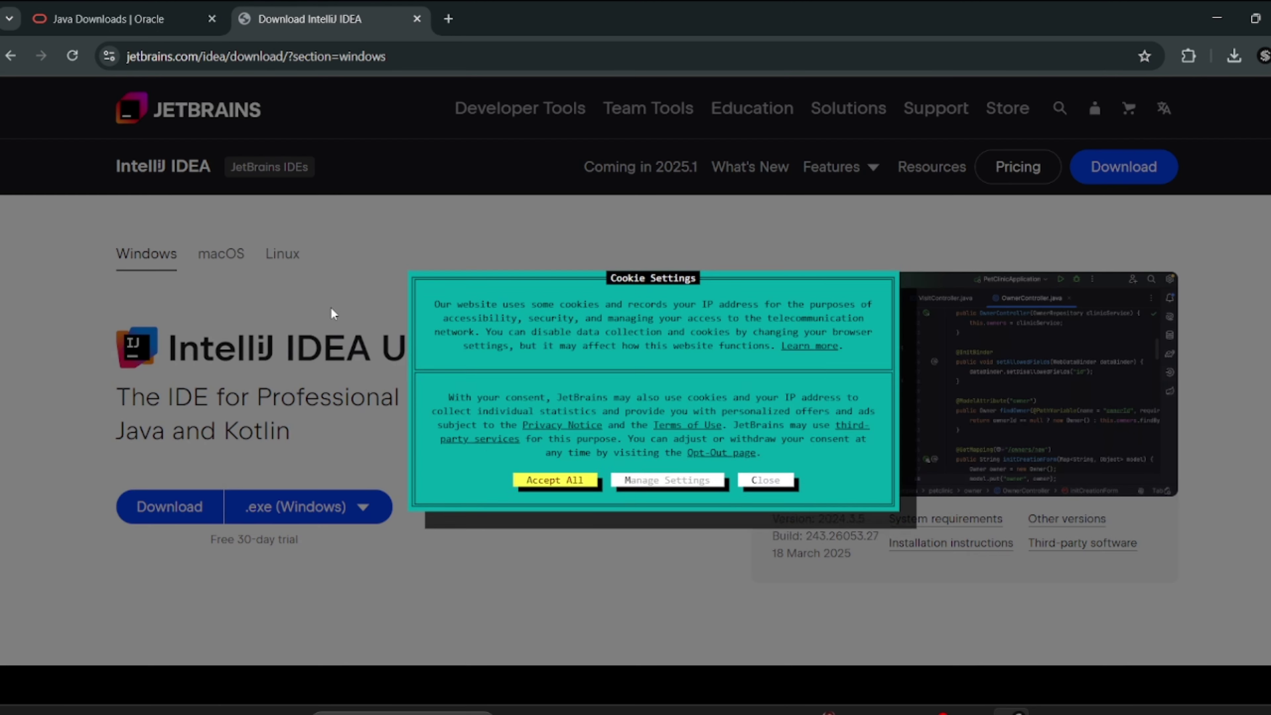
{"action": "left_click", "coordinate": [552, 482]}
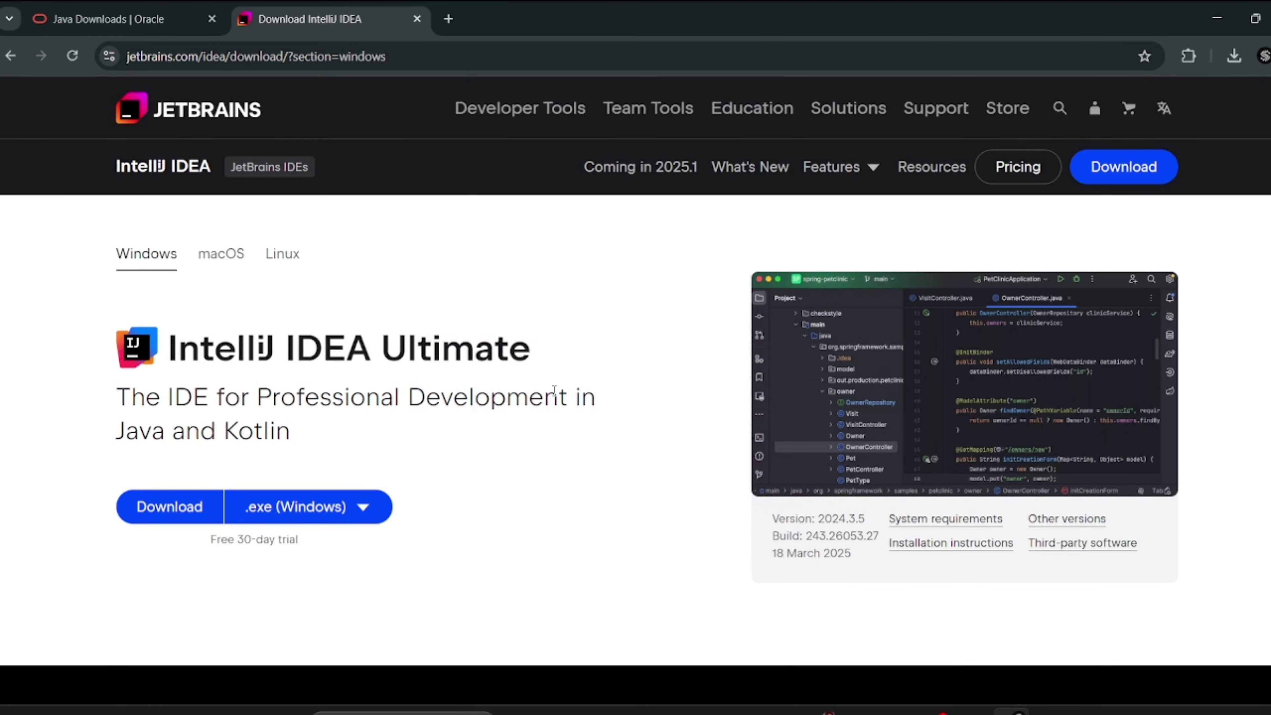
Review the Ultimate edition's free trial offer and download the free IntelliJ IDEA Community Edition as .exe (Windows)
{"action": "scroll", "coordinate": [554, 391], "scroll_direction": "down", "scroll_amount": 2}
{"action": "scroll", "coordinate": [555, 393], "scroll_direction": "up", "scroll_amount": 2}
{"action": "left_click_drag", "start_coordinate": [175, 360], "coordinate": [531, 398]}
{"action": "left_click", "coordinate": [546, 364]}
{"action": "left_click_drag", "start_coordinate": [223, 551], "coordinate": [312, 542]}
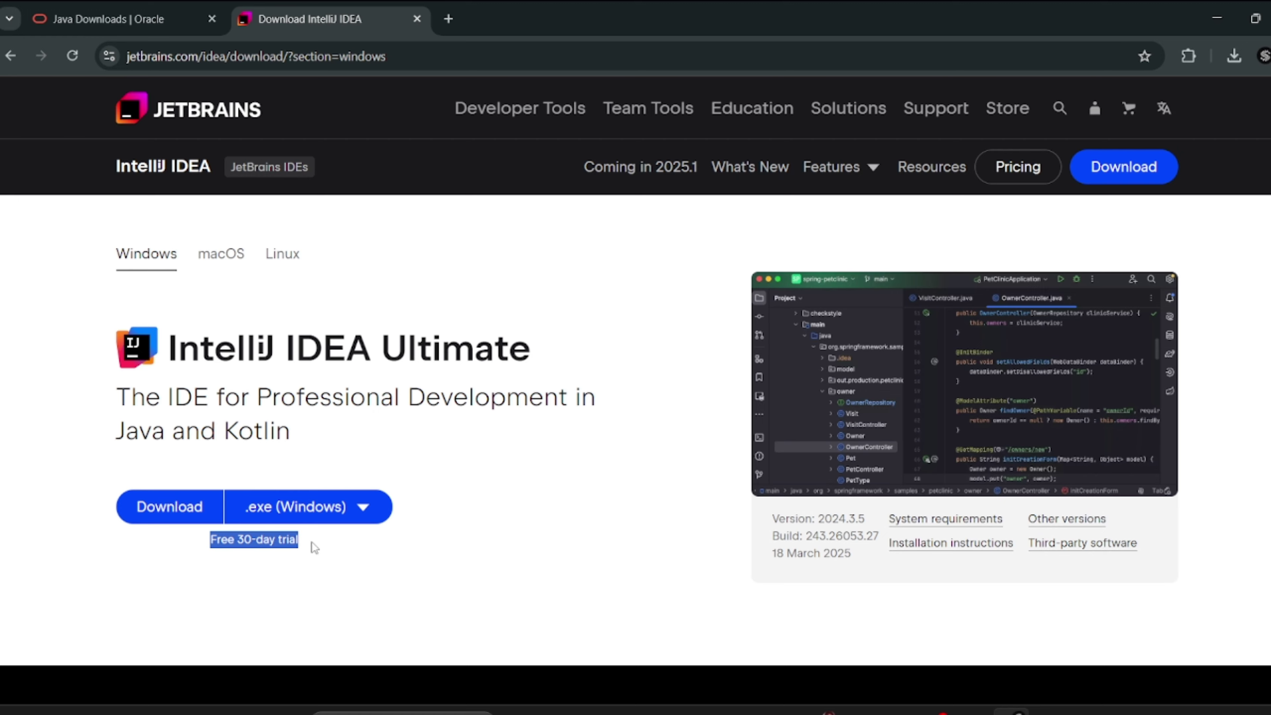
{"action": "left_click", "coordinate": [326, 553]}
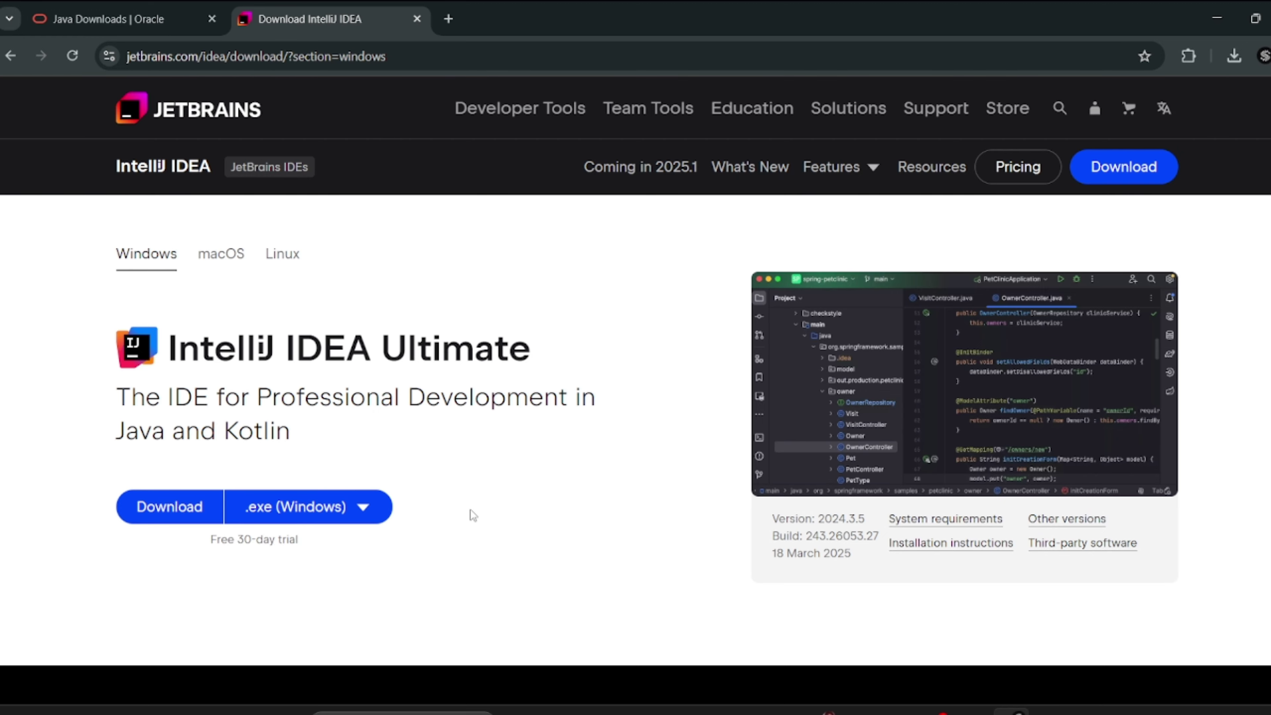
{"action": "scroll", "coordinate": [559, 548], "scroll_direction": "down", "scroll_amount": 8}
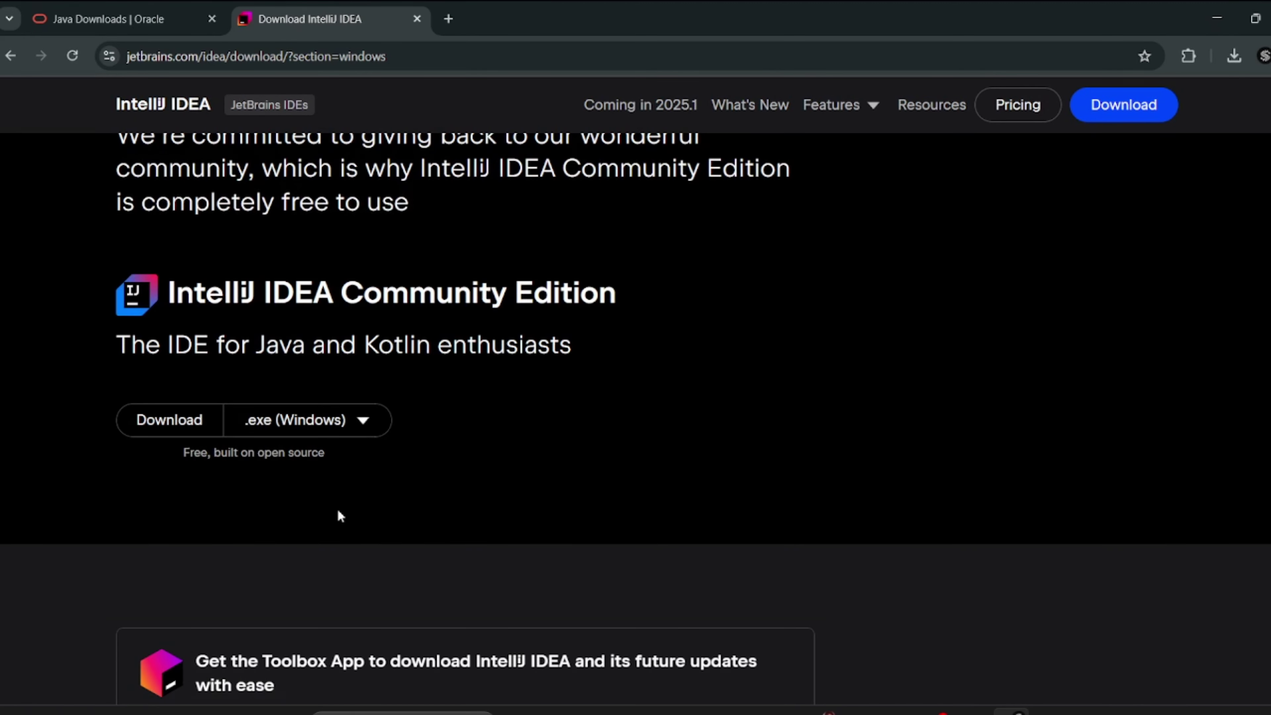
{"action": "left_click", "coordinate": [161, 425]}
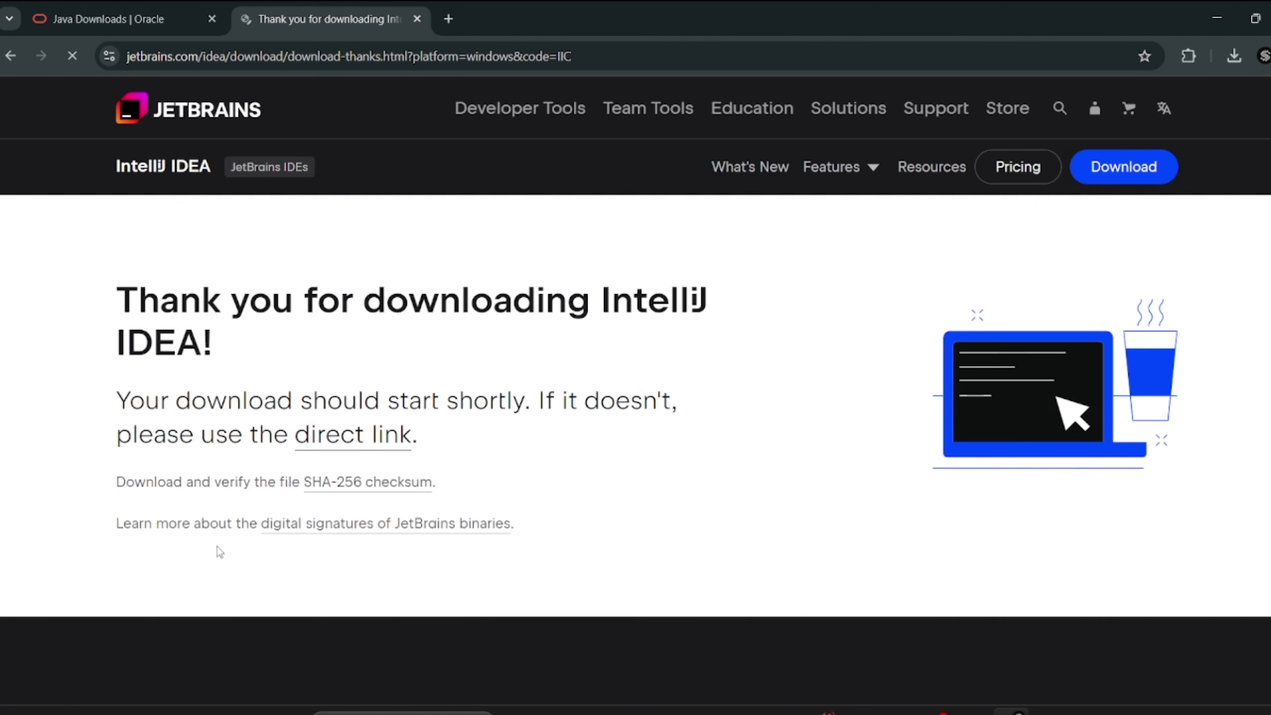
Install IntelliJ IDEA Community Edition with default options and the JetBrains Start Menu folder, keeping the old version, and choose to run it on completion
{"action": "left_click", "coordinate": [1232, 57]}
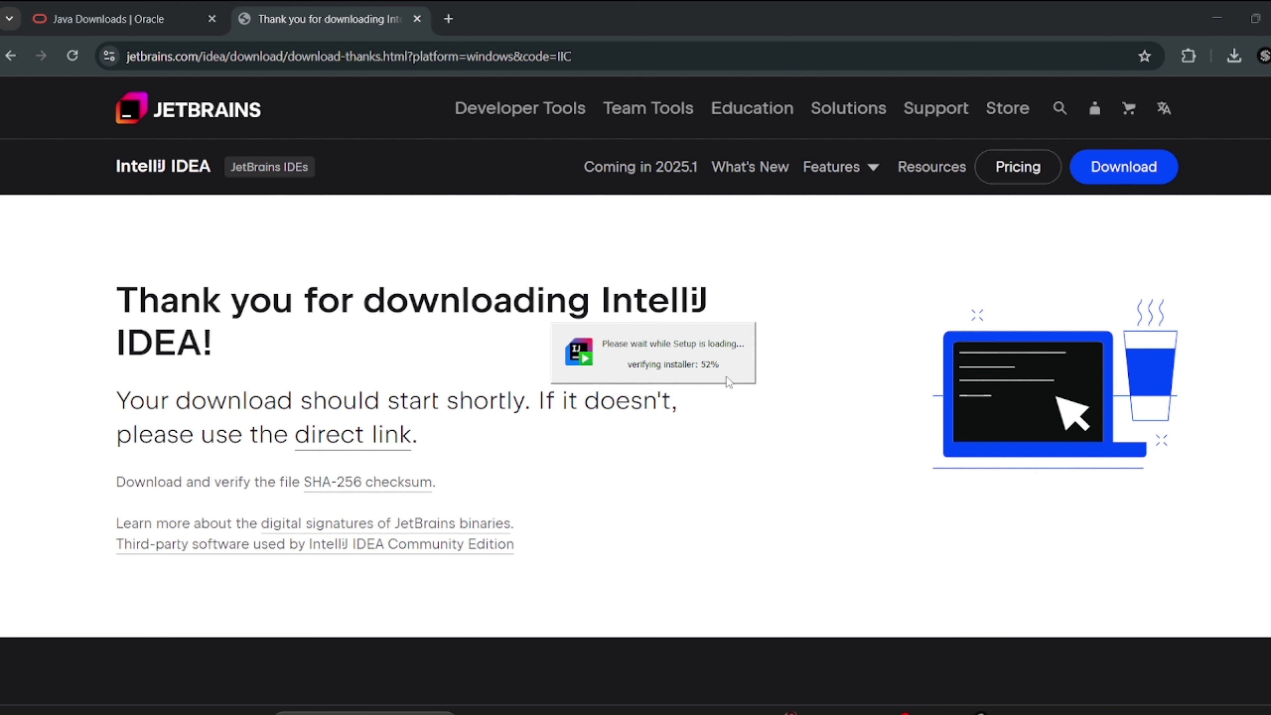
{"action": "left_click", "coordinate": [738, 495]}
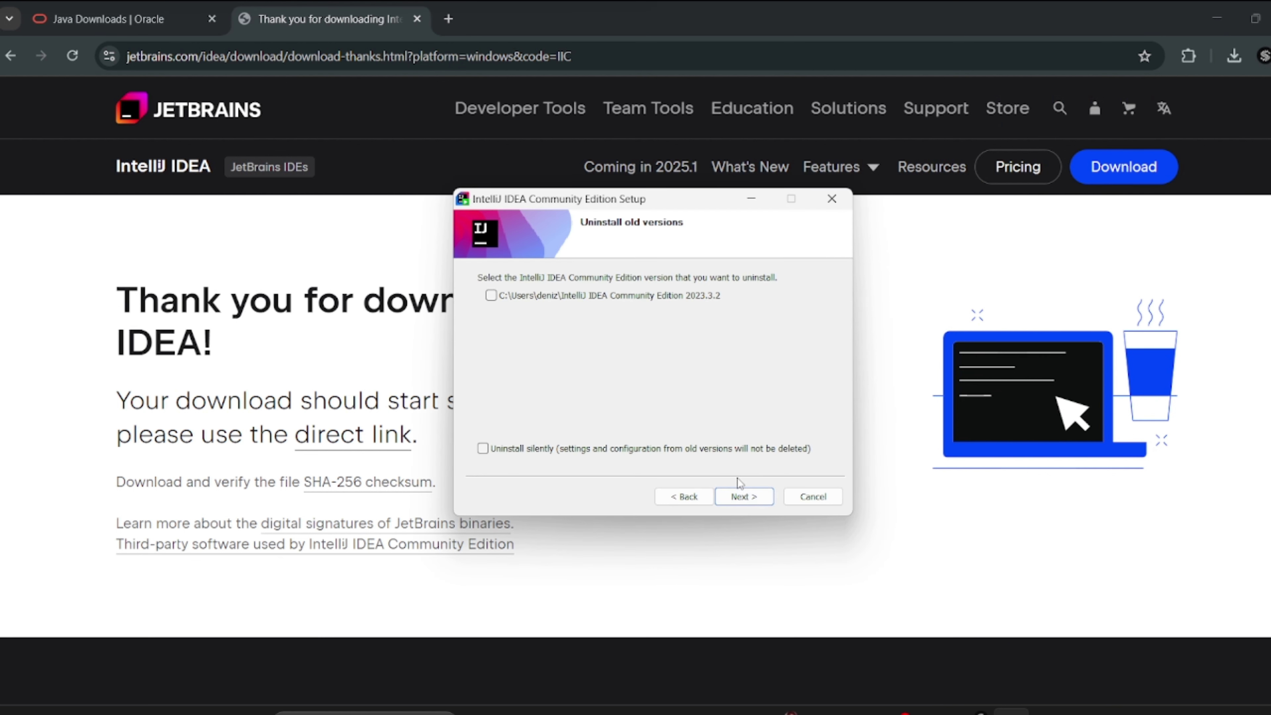
{"action": "left_click", "coordinate": [742, 496]}
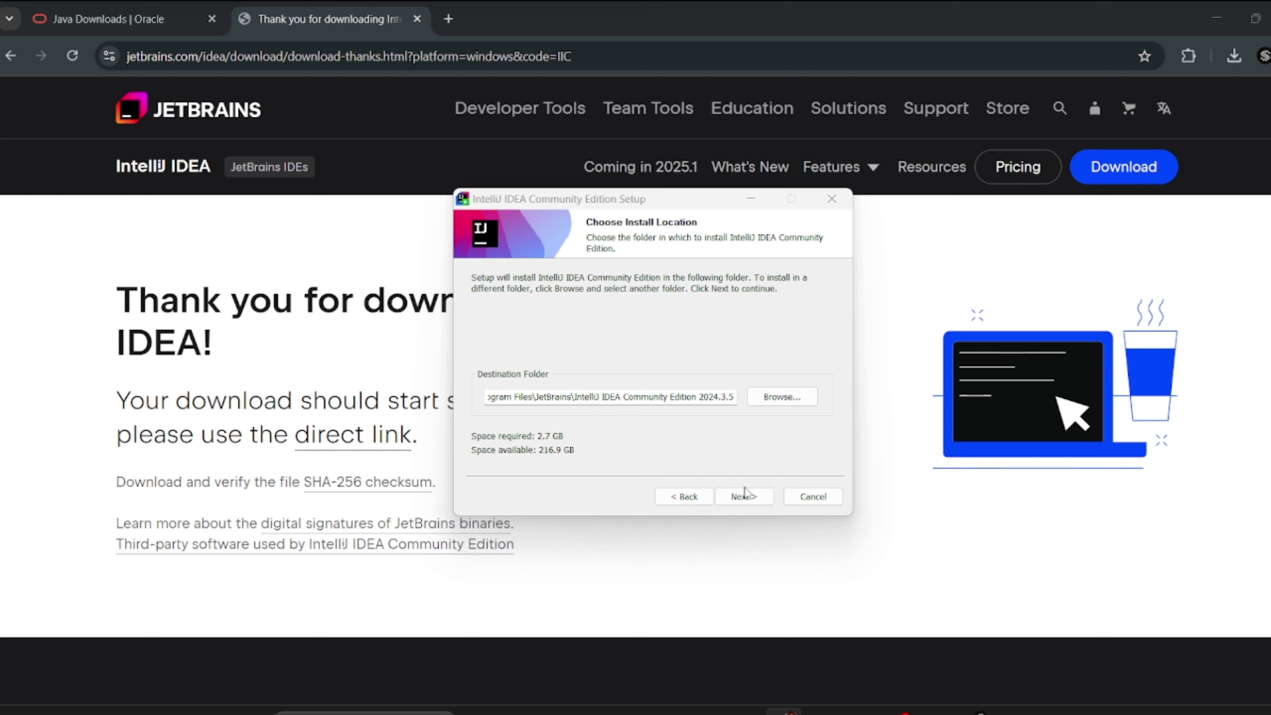
{"action": "left_click", "coordinate": [750, 497]}
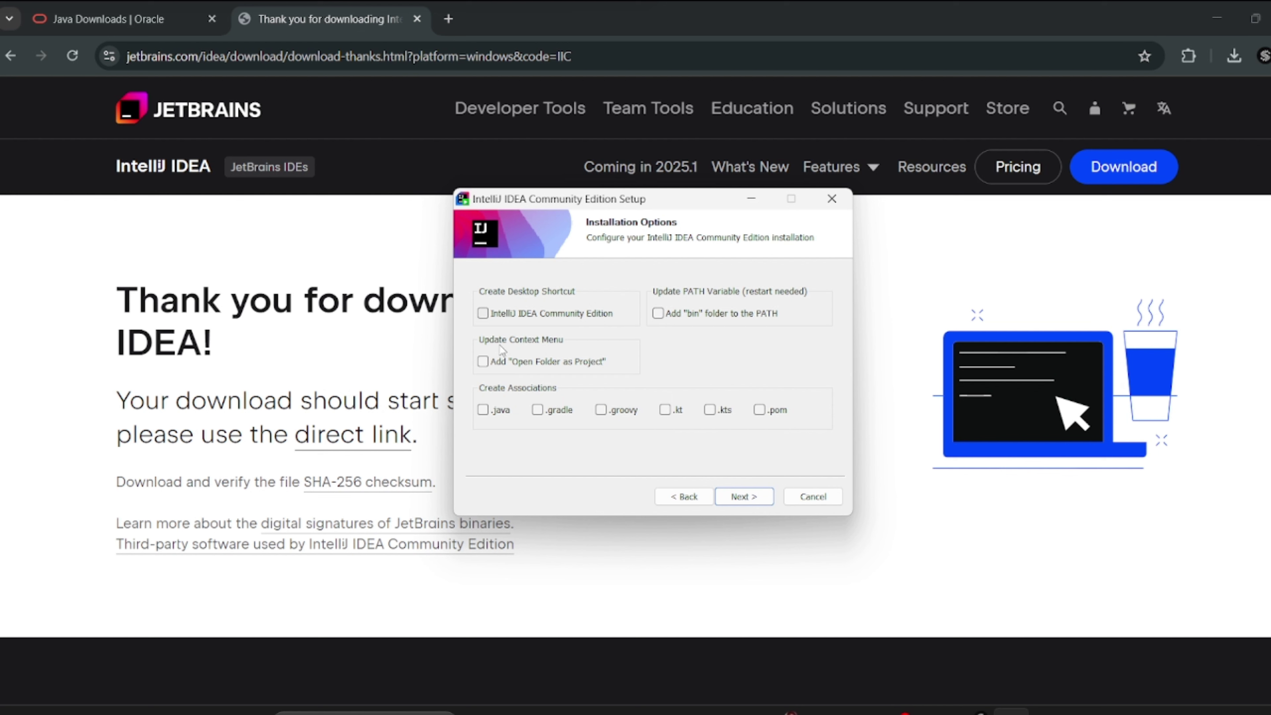
{"action": "left_click", "coordinate": [744, 496]}
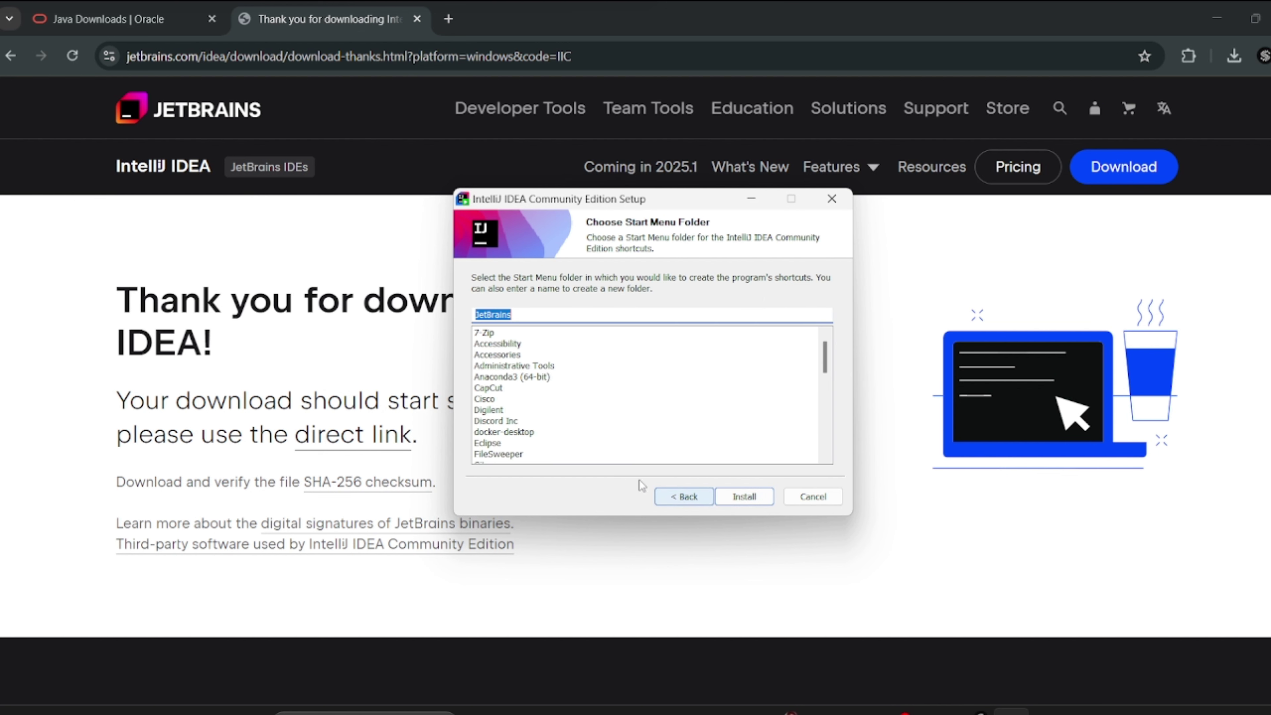
{"action": "left_click", "coordinate": [784, 712]}
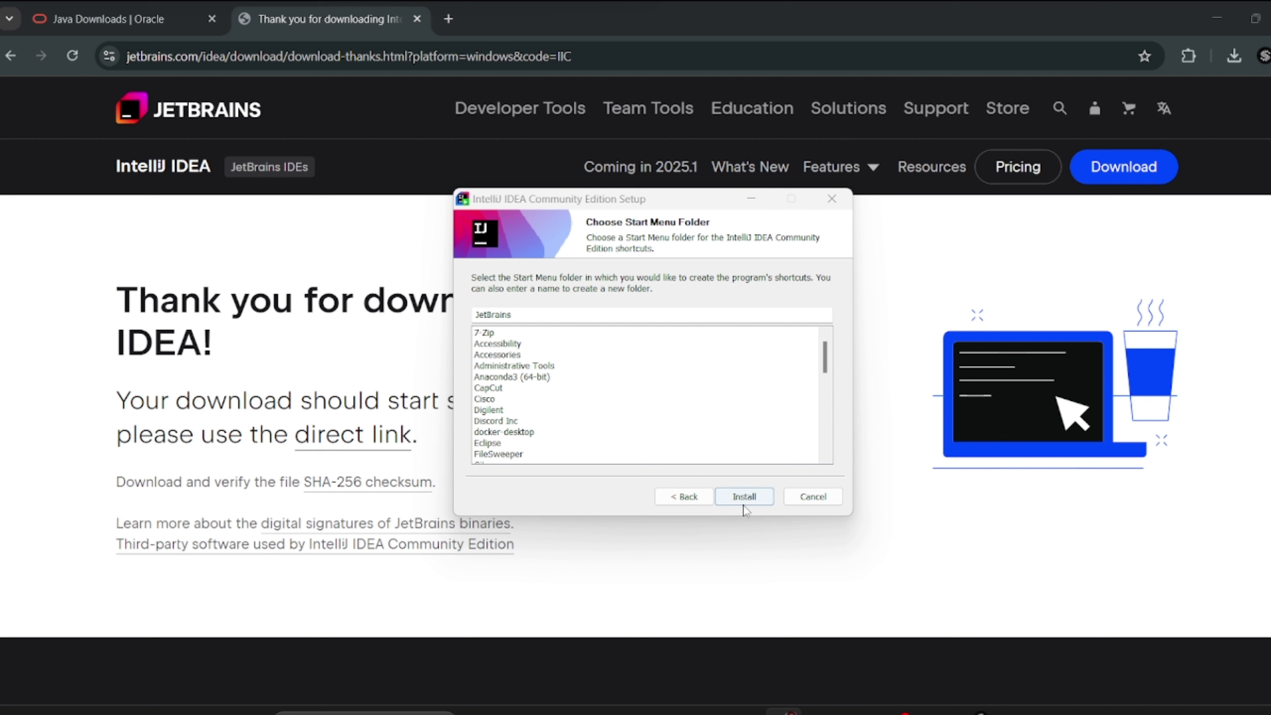
{"action": "left_click", "coordinate": [750, 499]}
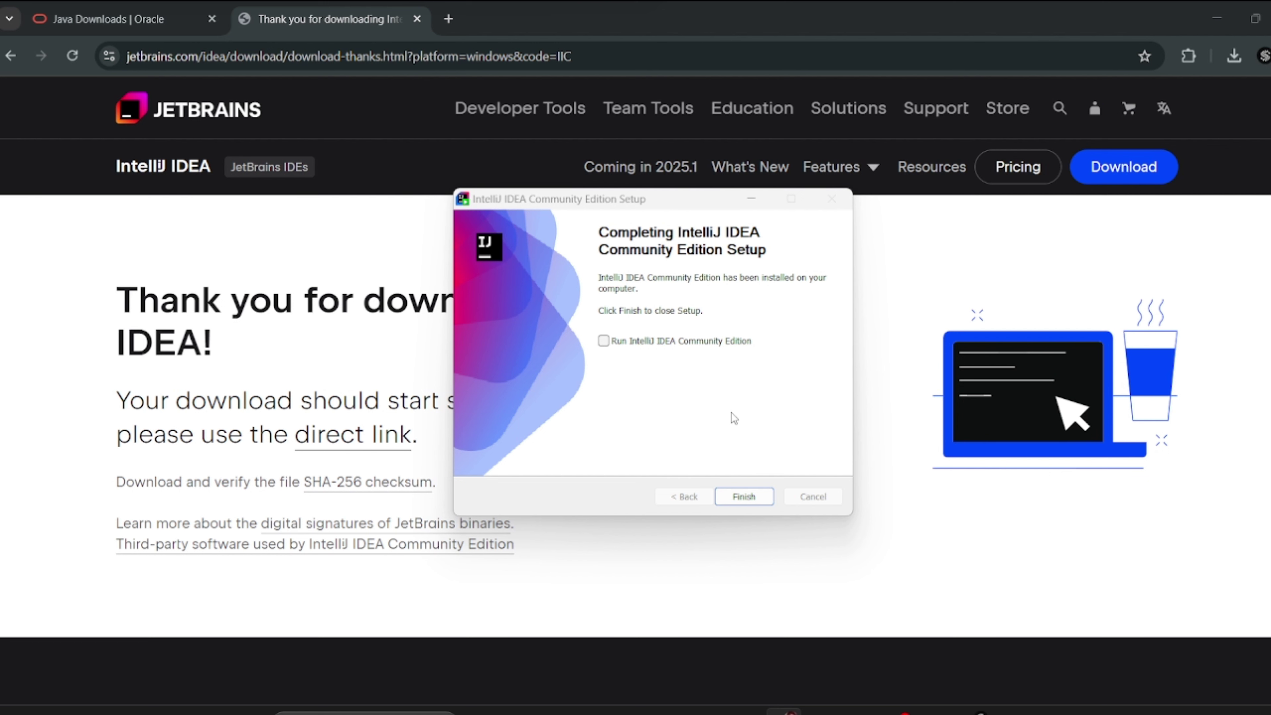
{"action": "left_click", "coordinate": [604, 341]}
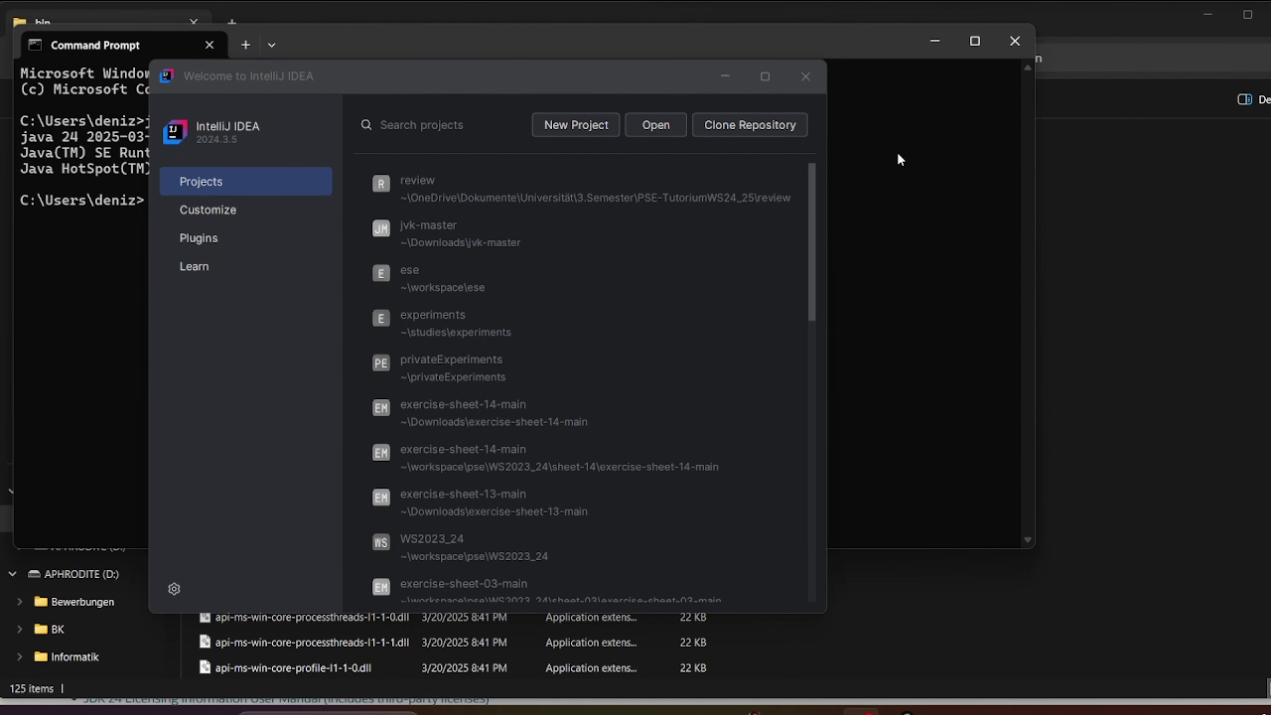
Create a new Java project named HelloWorld in ~\Downloads with the IntelliJ build system, JDK 24 Oracle OpenJDK and sample code
{"action": "left_click", "coordinate": [566, 127]}
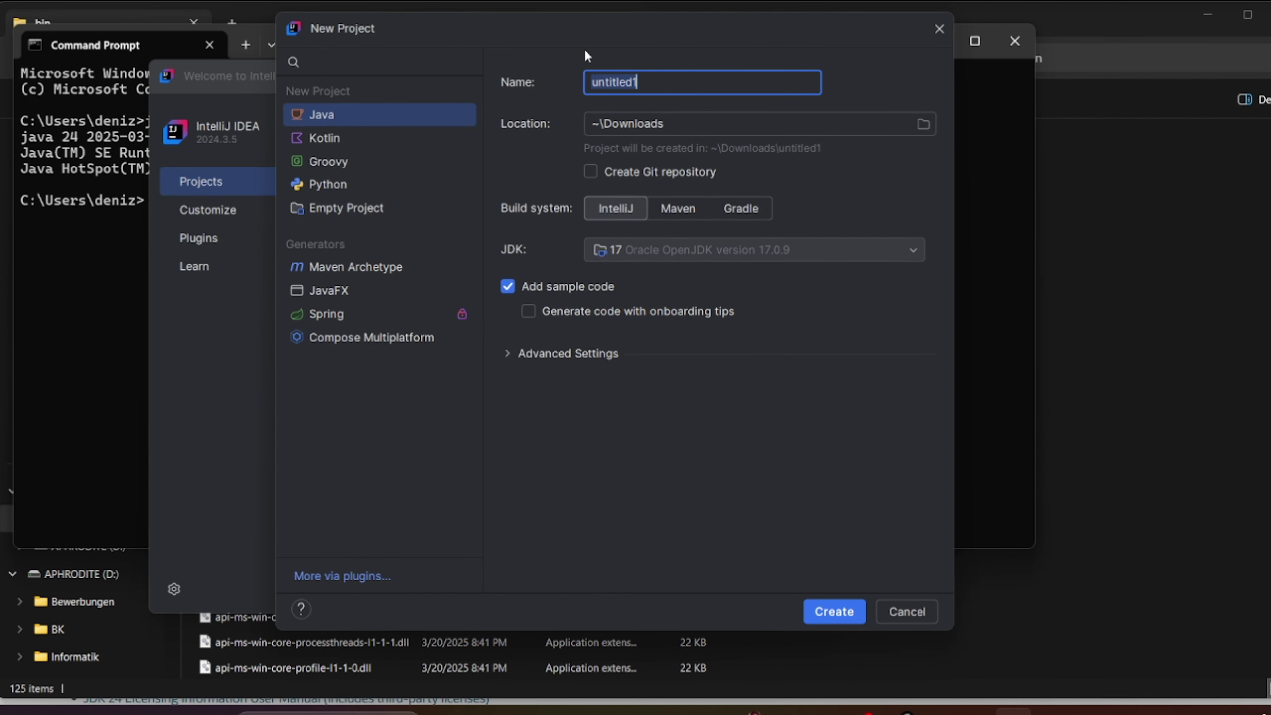
{"action": "type", "text": "HelloWorld"}
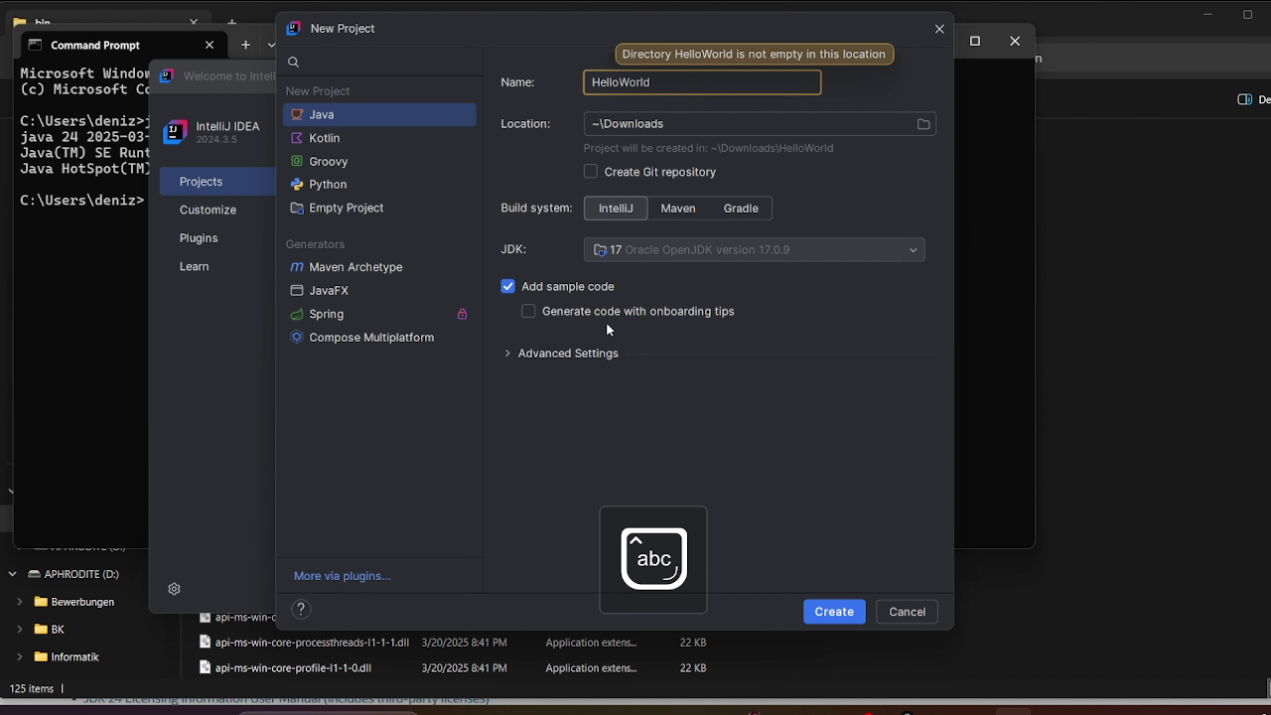
{"action": "left_click", "coordinate": [568, 353]}
{"action": "left_click", "coordinate": [656, 250]}
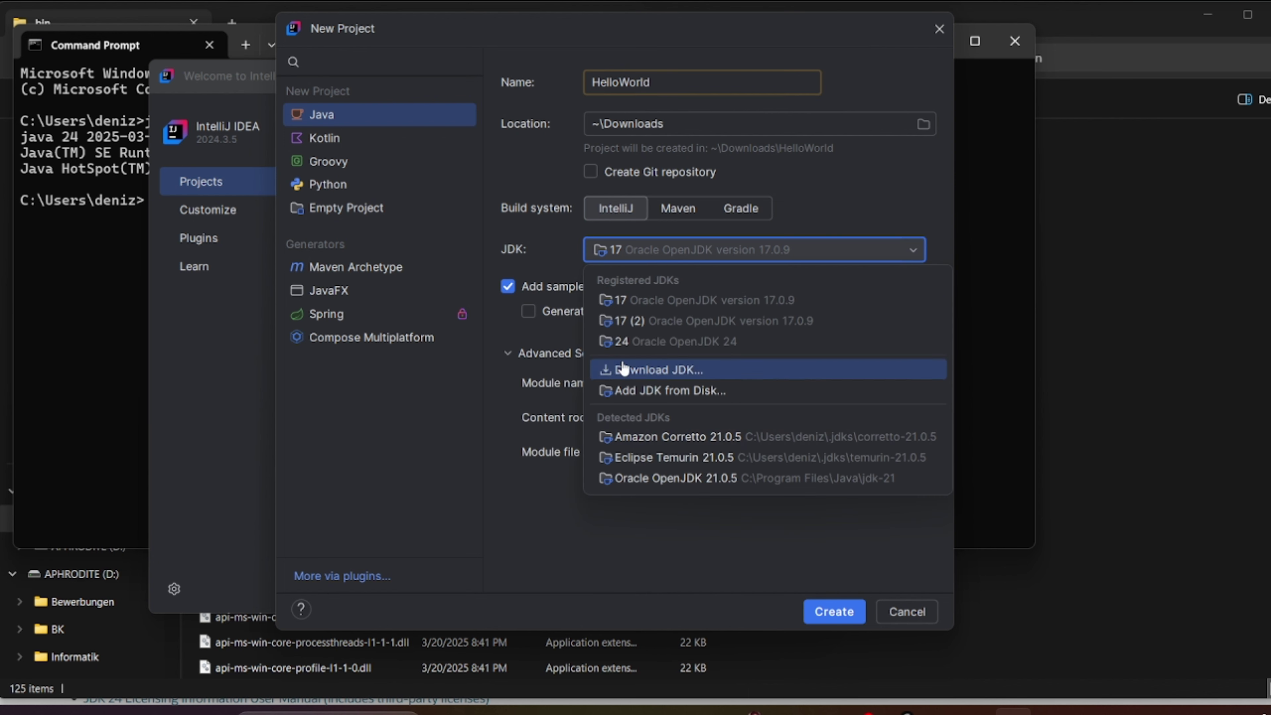
{"action": "left_click", "coordinate": [619, 344]}
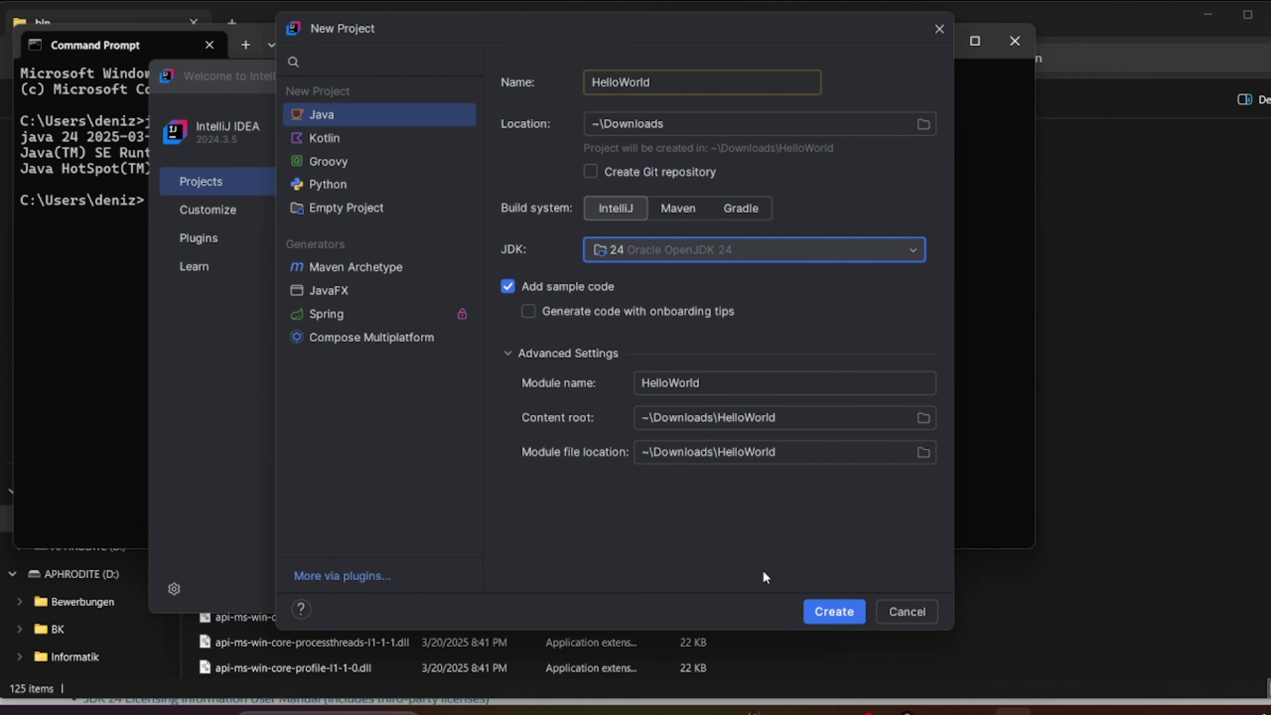
{"action": "left_click", "coordinate": [834, 611]}
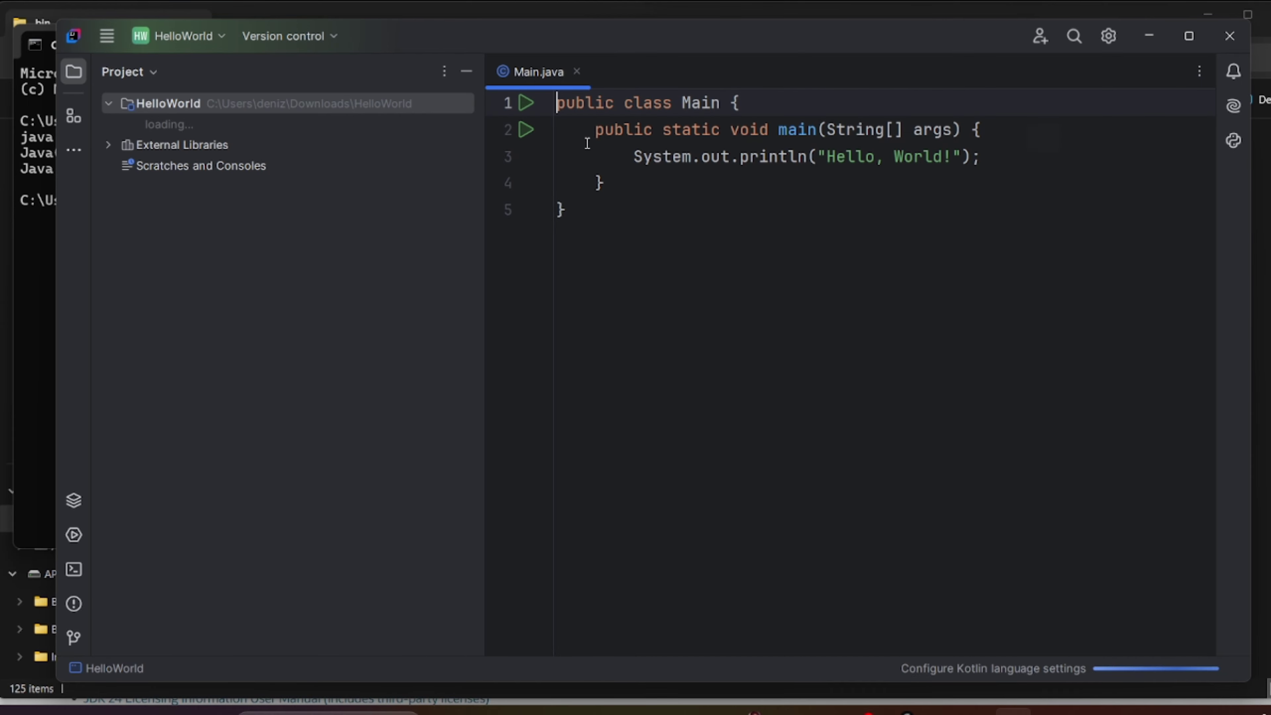
Dismiss the two notifications and enlarge the code area by maximizing the HelloWorld window and narrowing the project tree
{"action": "left_click_drag", "start_coordinate": [650, 39], "coordinate": [637, 38]}
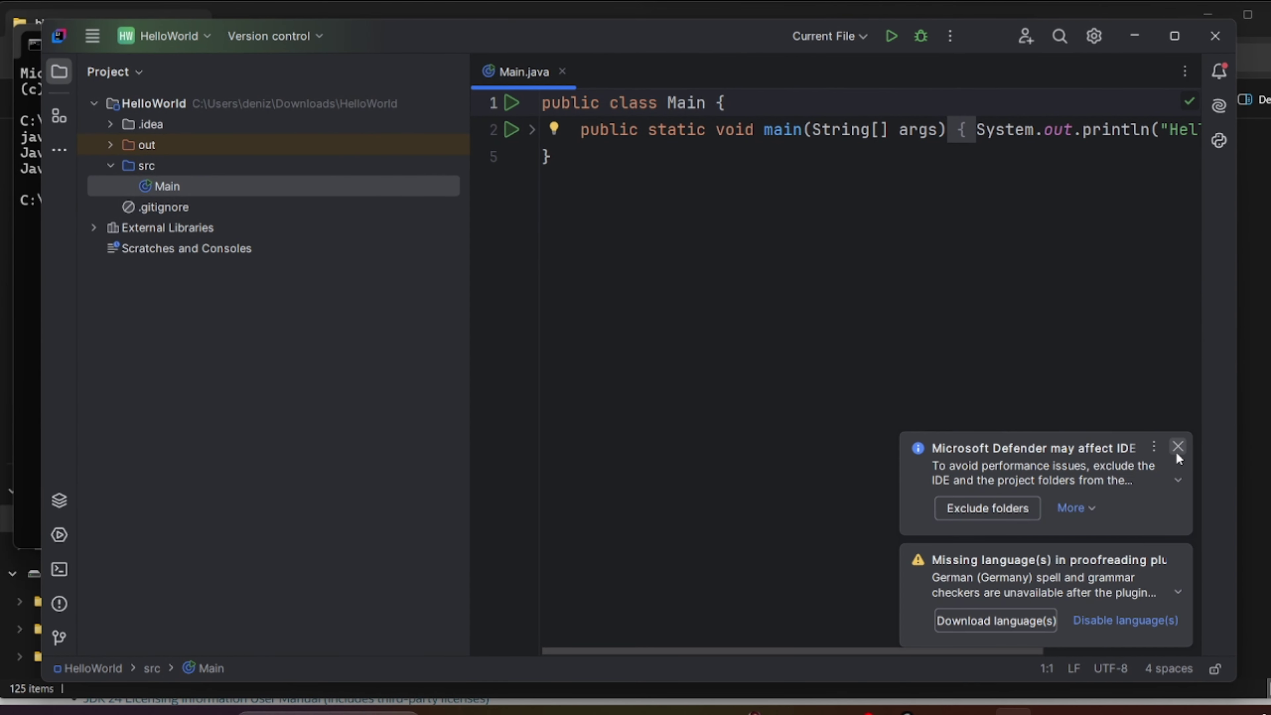
{"action": "left_click", "coordinate": [1178, 446]}
{"action": "left_click", "coordinate": [1179, 559]}
{"action": "key", "text": "super+Up"}
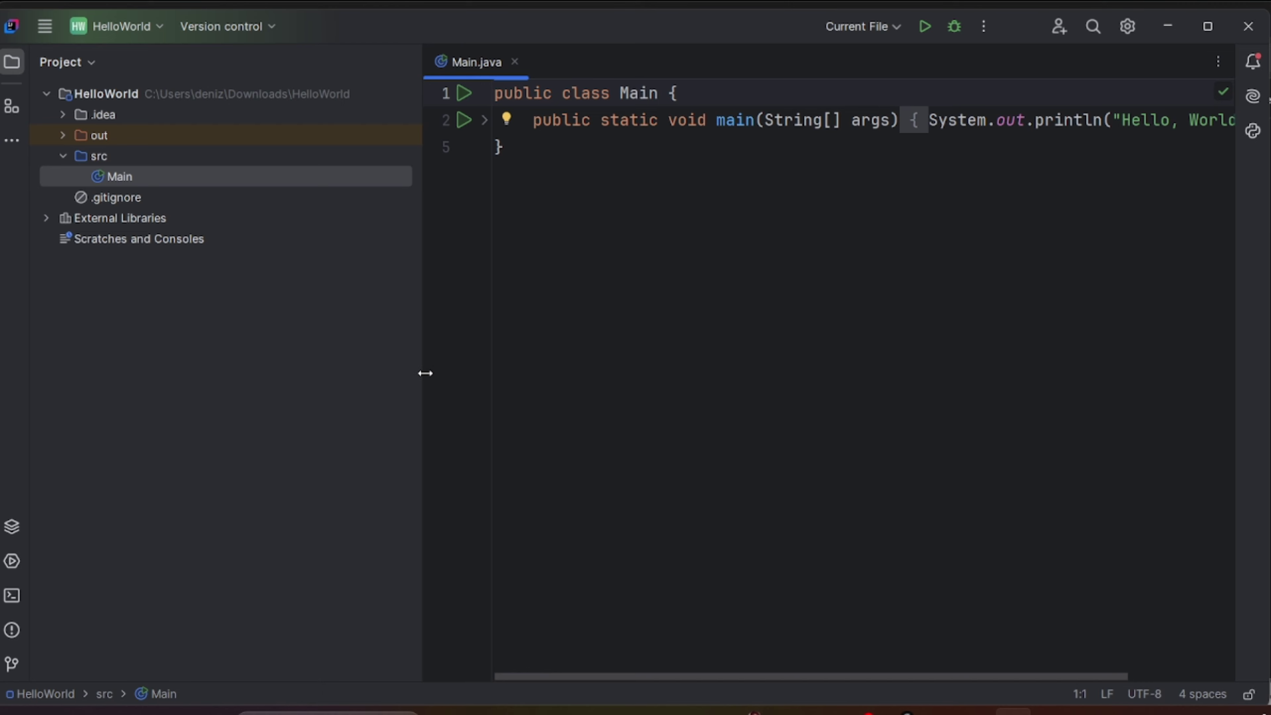
{"action": "left_click_drag", "start_coordinate": [425, 373], "coordinate": [265, 368]}
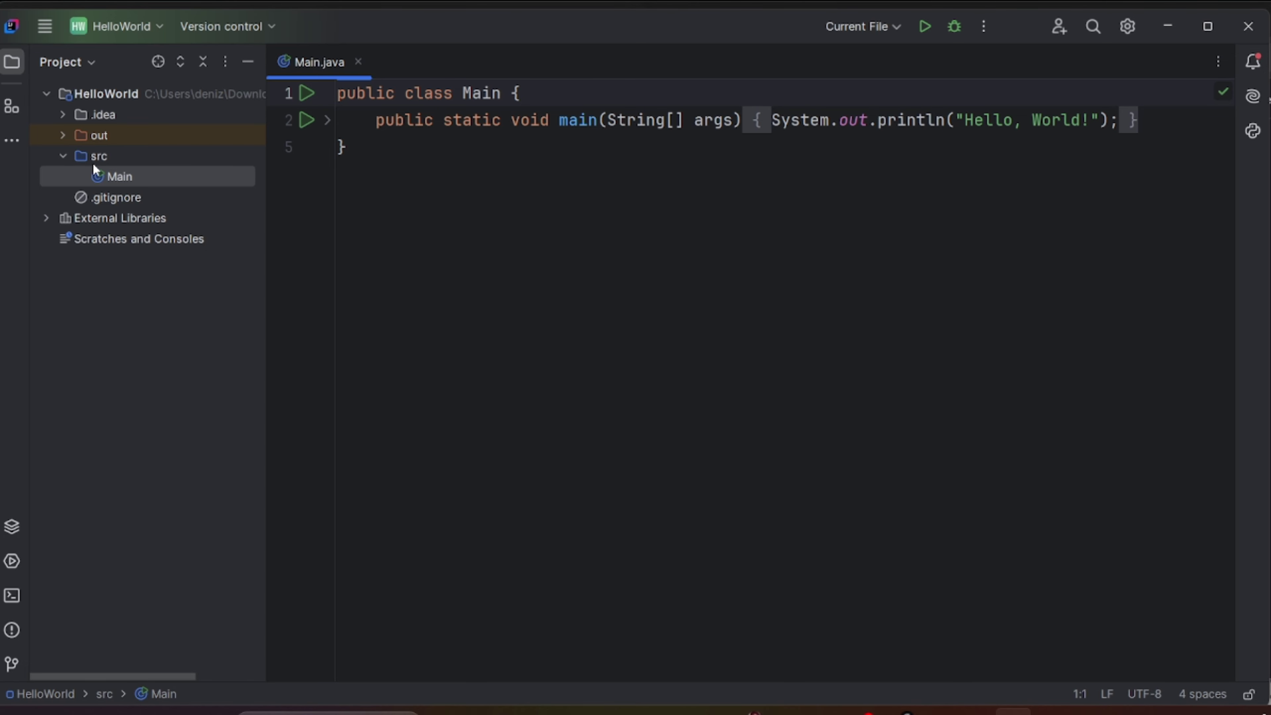
Delete the sample Main class from the src folder, keeping safe delete and the search for text occurrences enabled
{"action": "right_click", "coordinate": [128, 182]}
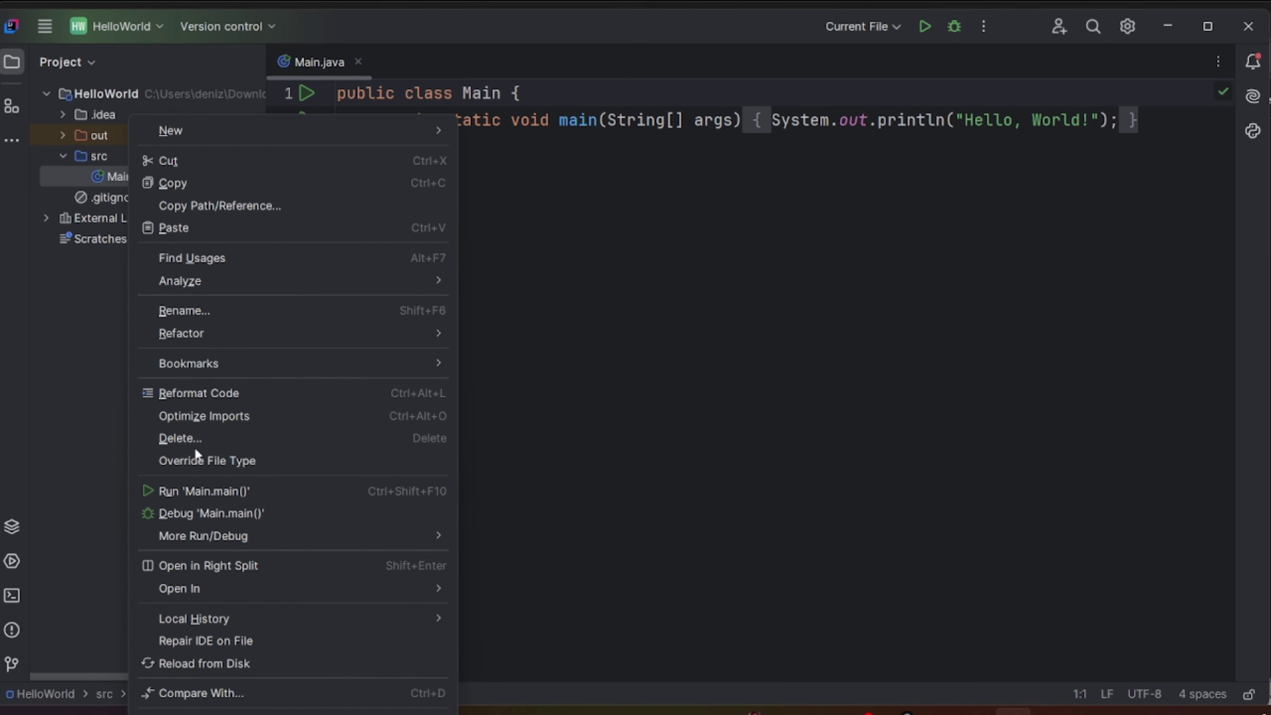
{"action": "mouse_move", "coordinate": [202, 583]}
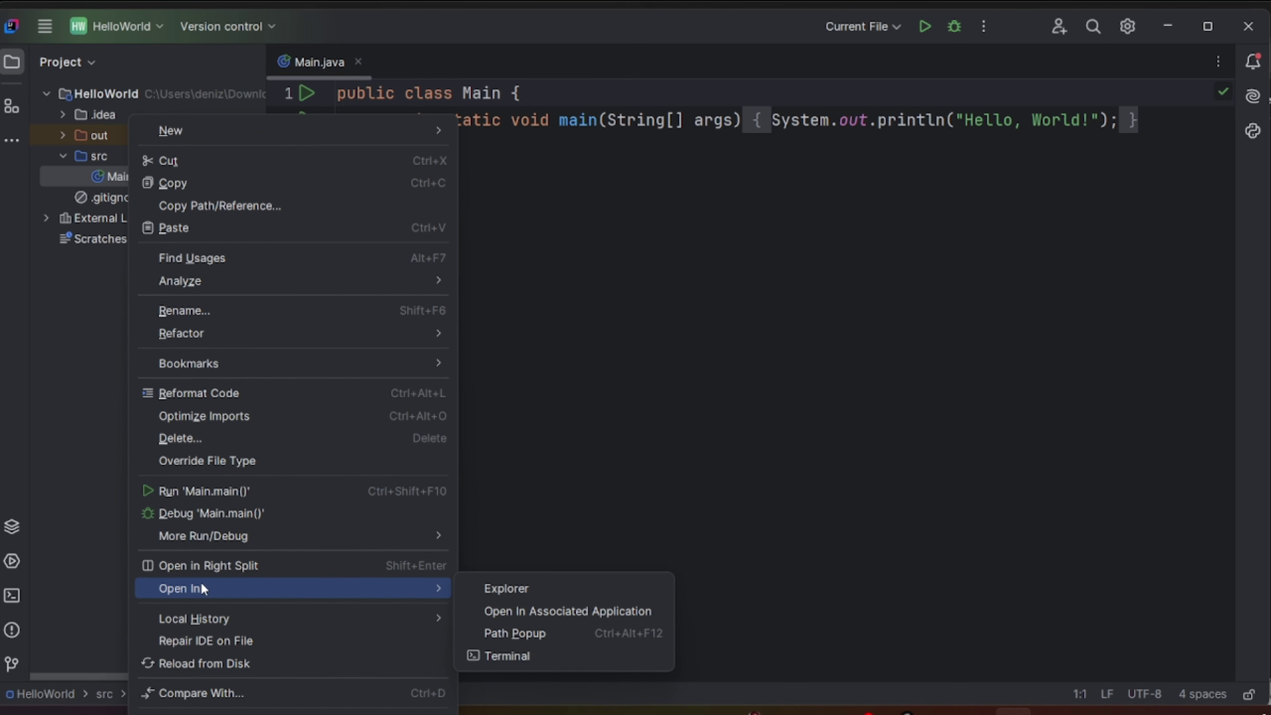
{"action": "left_click", "coordinate": [176, 436]}
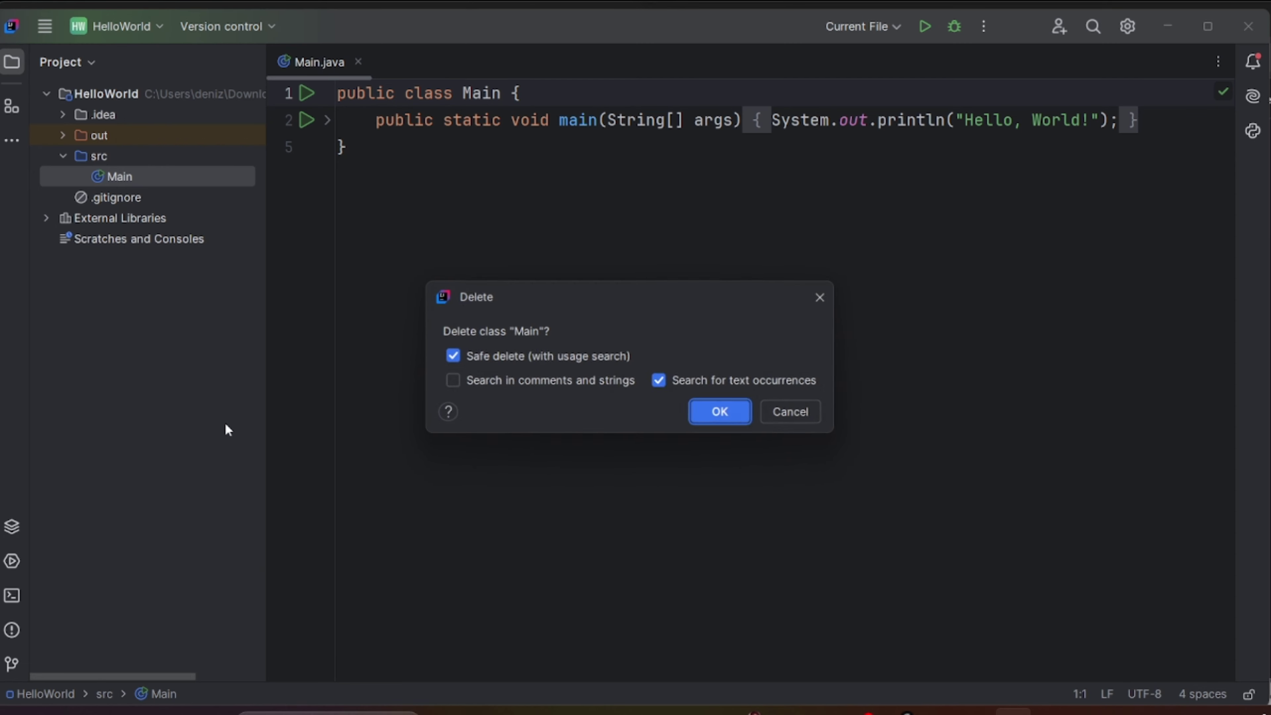
{"action": "left_click", "coordinate": [713, 414]}
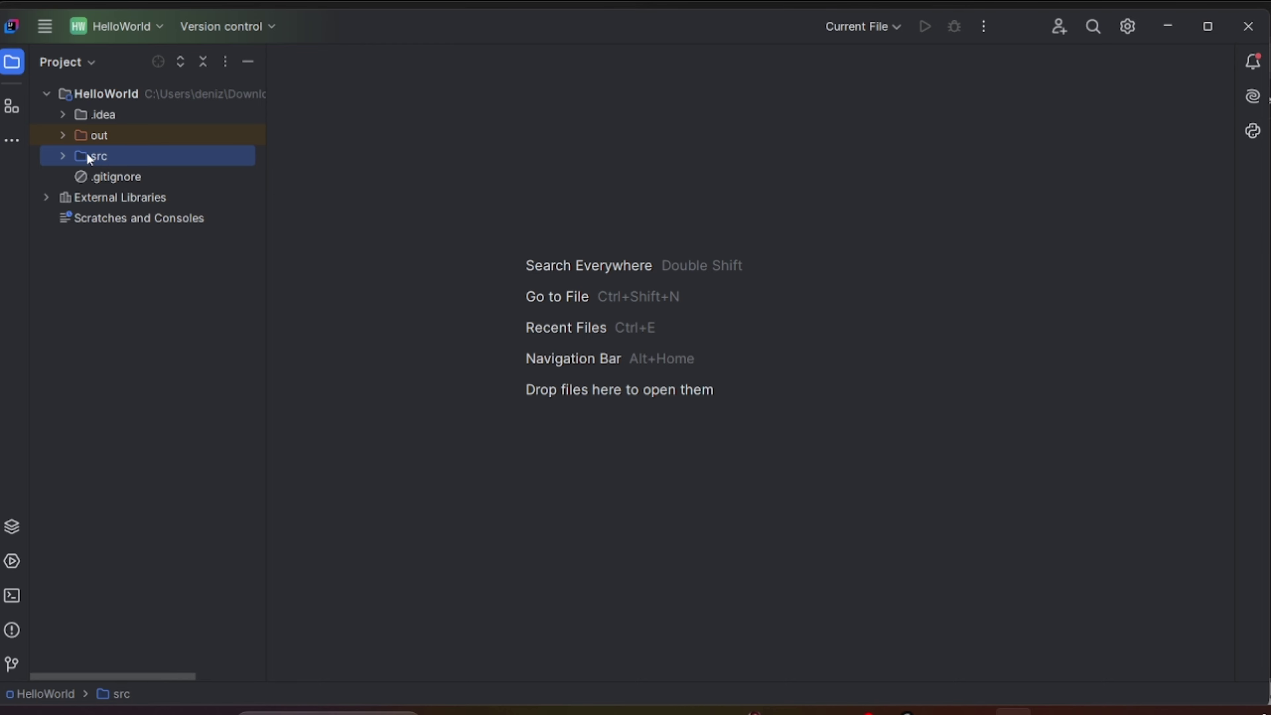
Create a new Java class named Main in the src folder
{"action": "right_click", "coordinate": [88, 156]}
{"action": "mouse_move", "coordinate": [170, 137]}
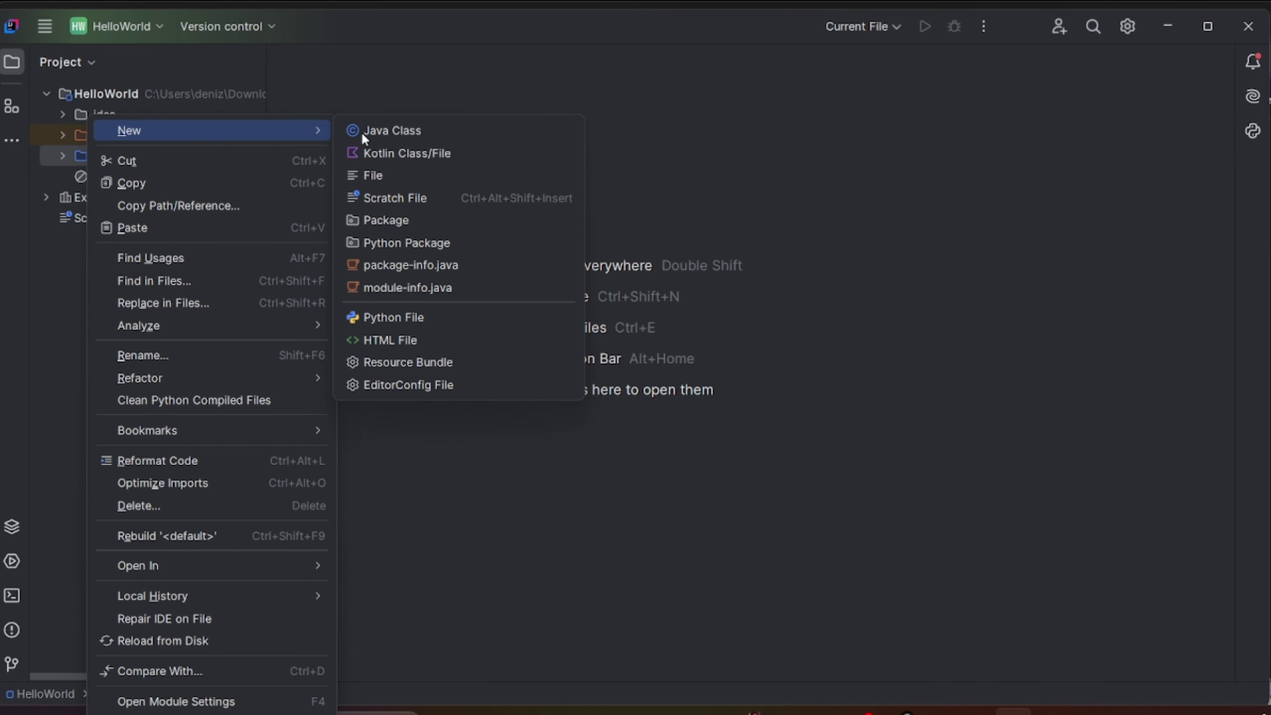
{"action": "left_click", "coordinate": [374, 134]}
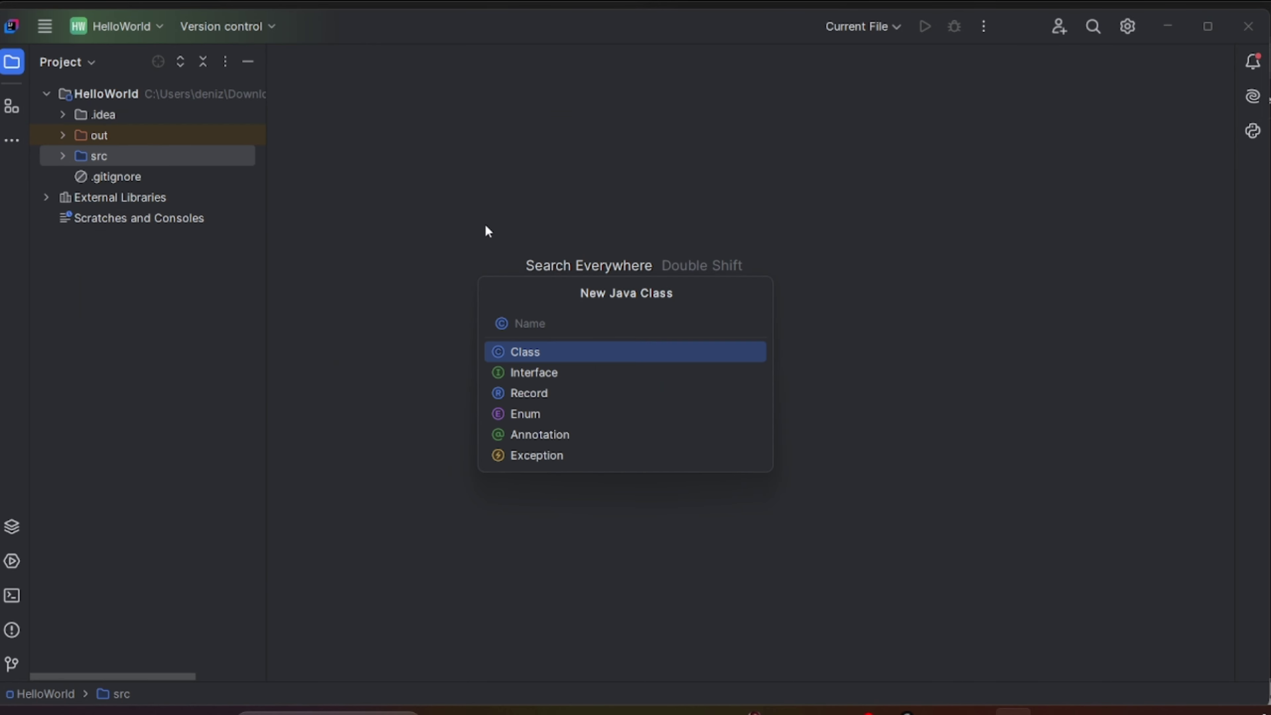
{"action": "type", "text": "Main"}
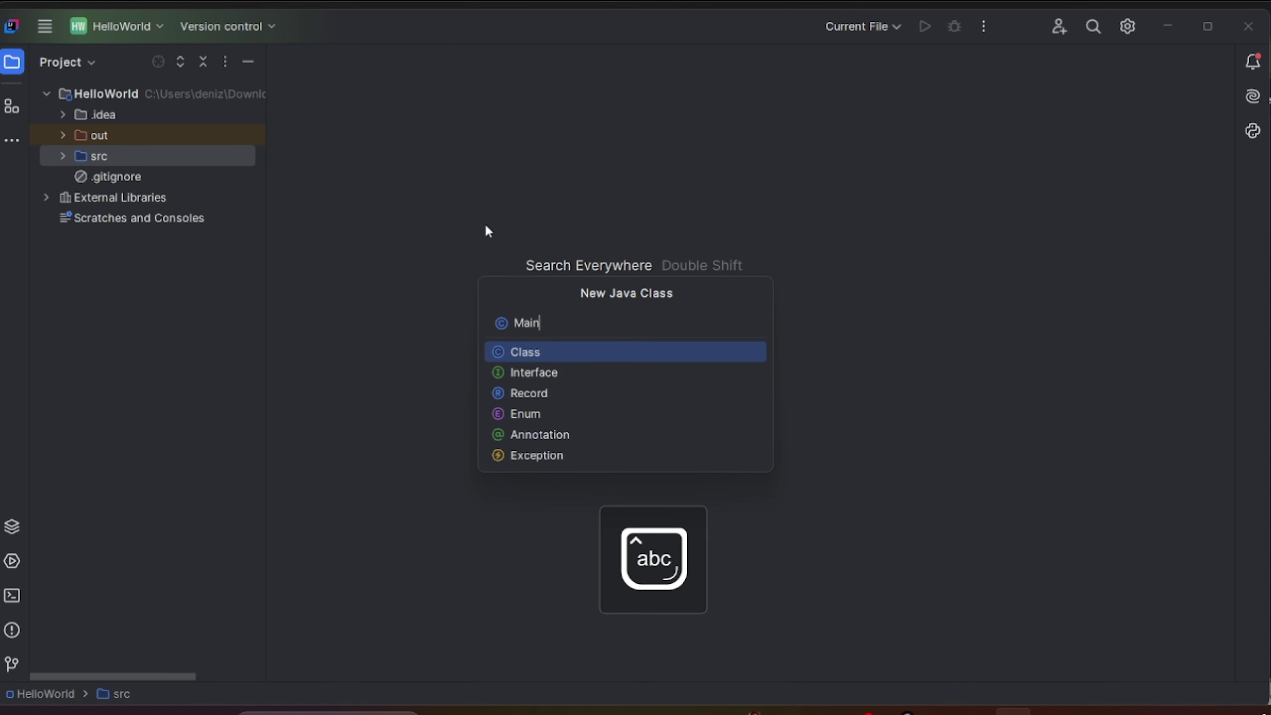
{"action": "key", "text": "Return"}
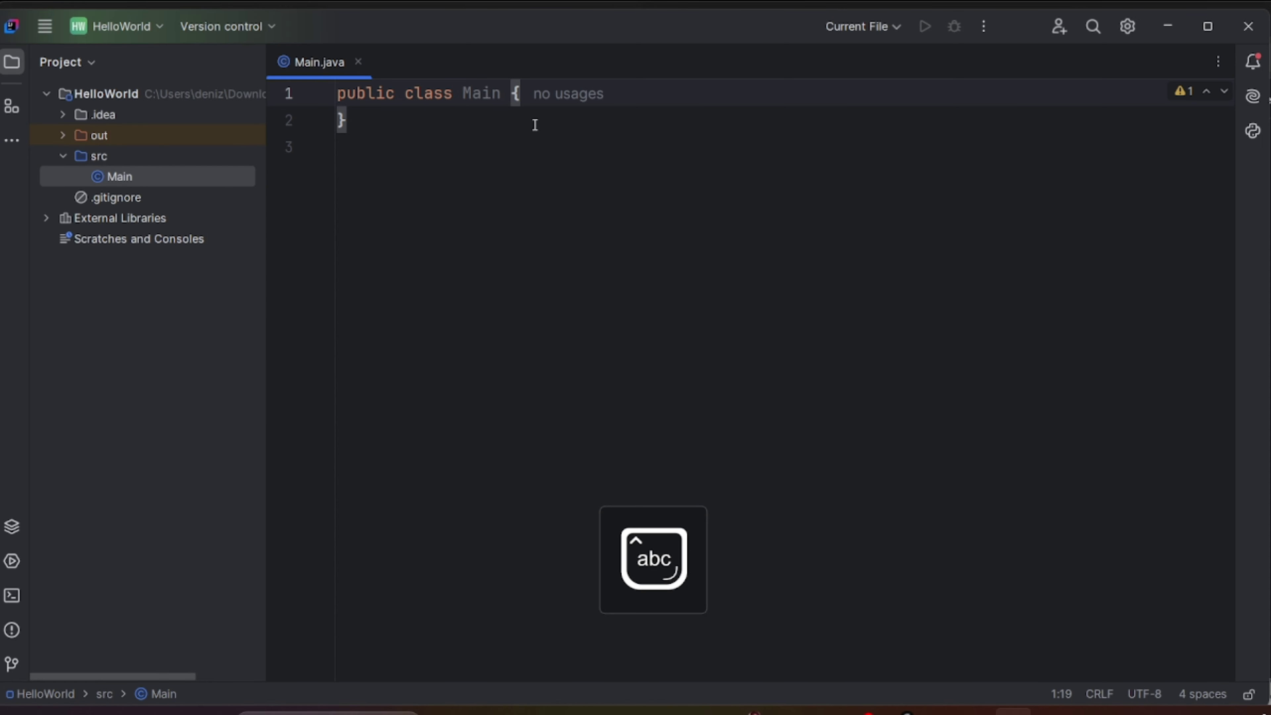
Add a public static void main(String[] args) method inside the Main class using the main live template
{"action": "left_click", "coordinate": [524, 95]}
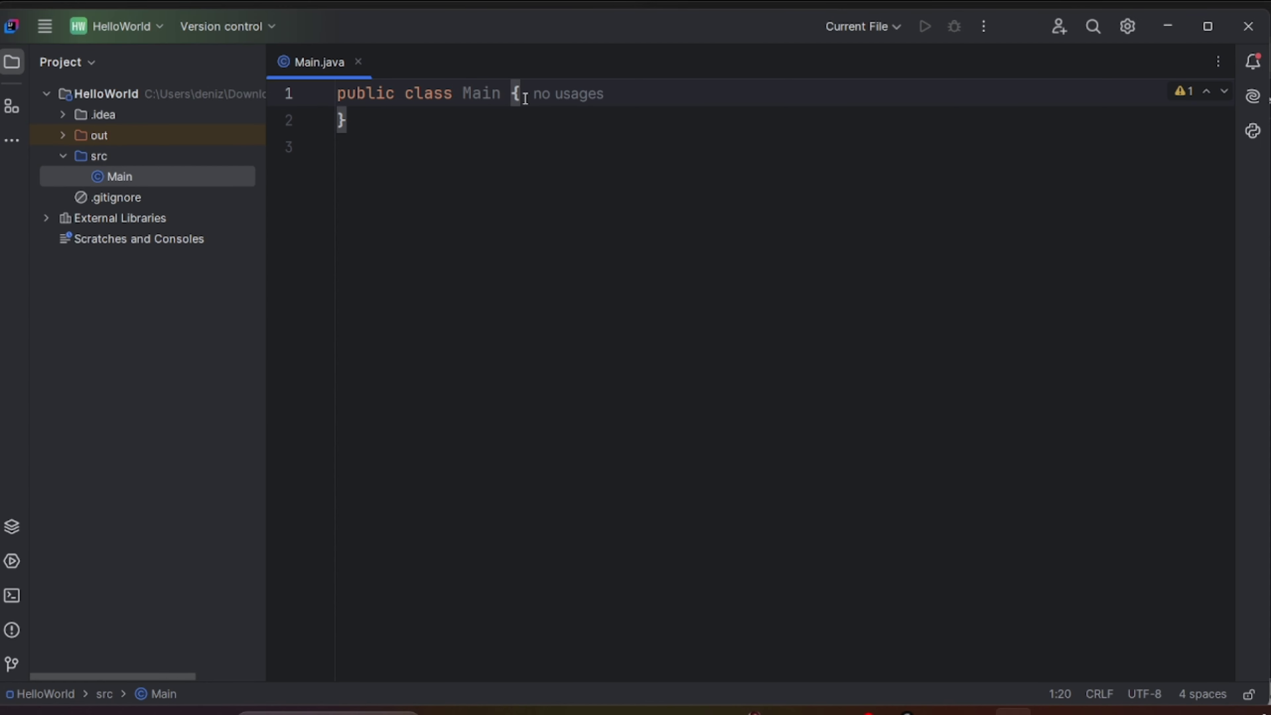
{"action": "key", "text": "Return"}
{"action": "type", "text": "main"}
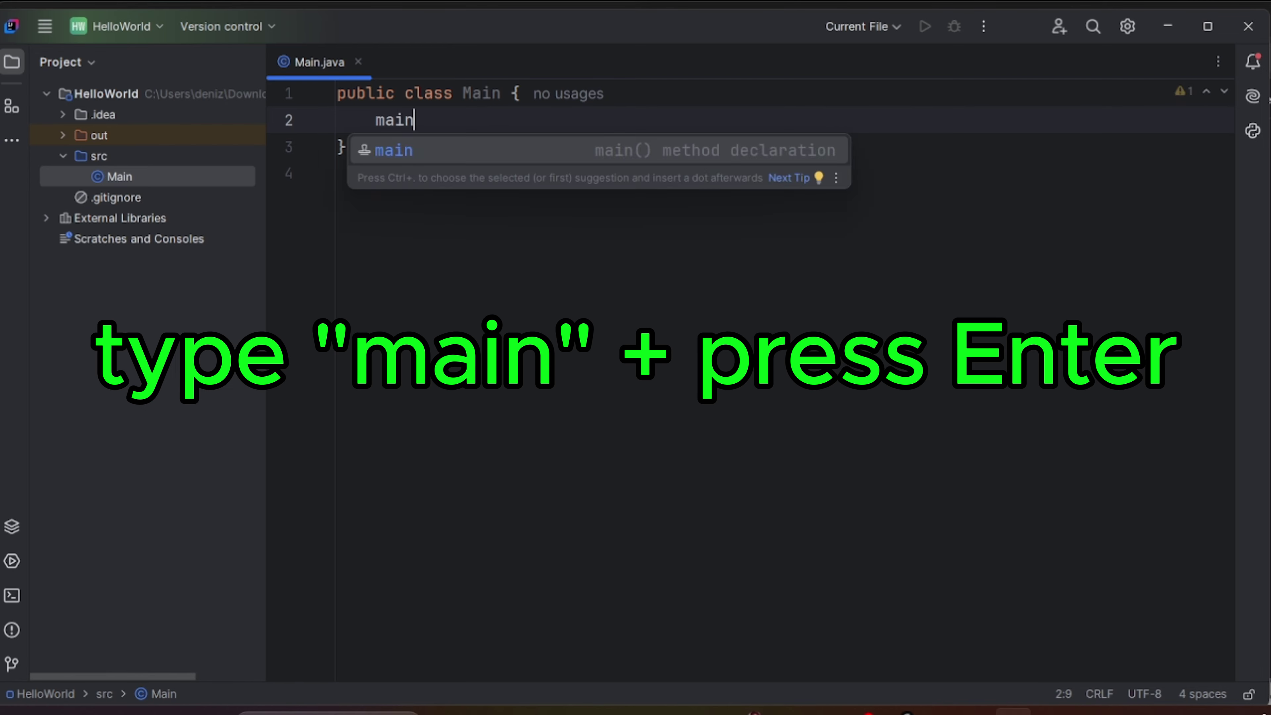
{"action": "key", "text": "Return"}
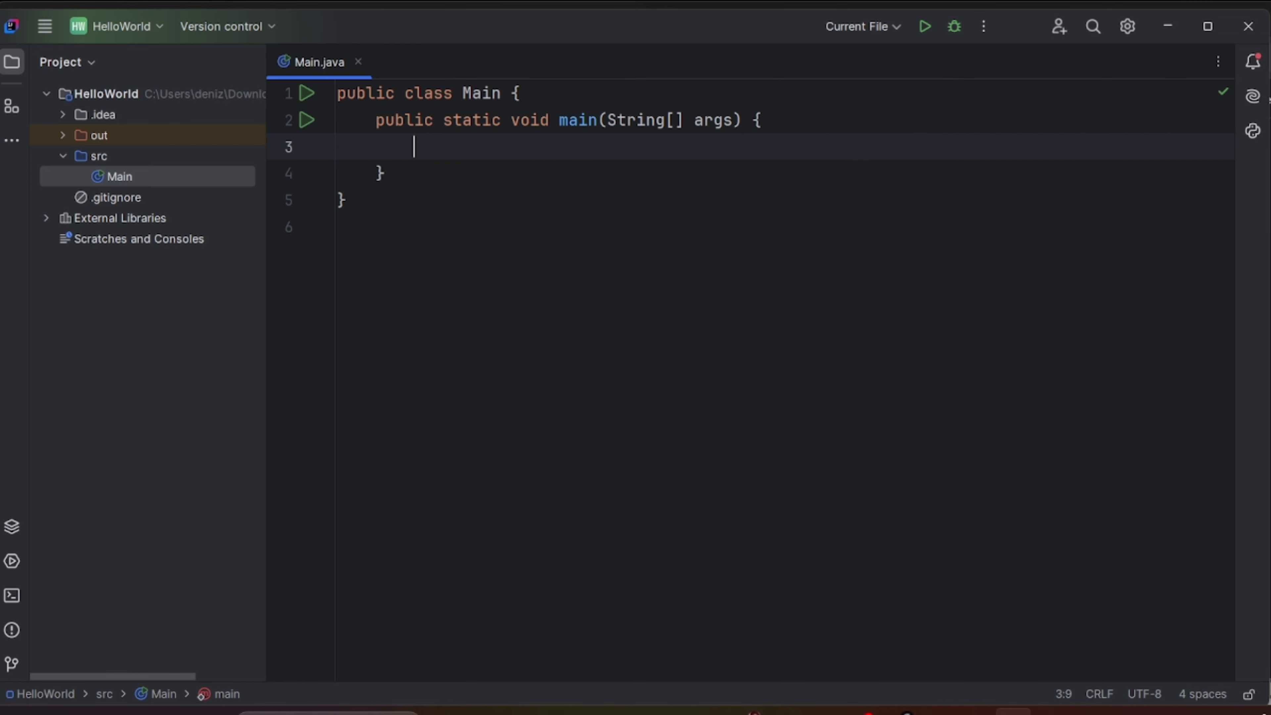
Add a System.out.println statement that prints "Hello World" to the body of the main method, using the sout template
{"action": "type", "text": "stem.ou"}
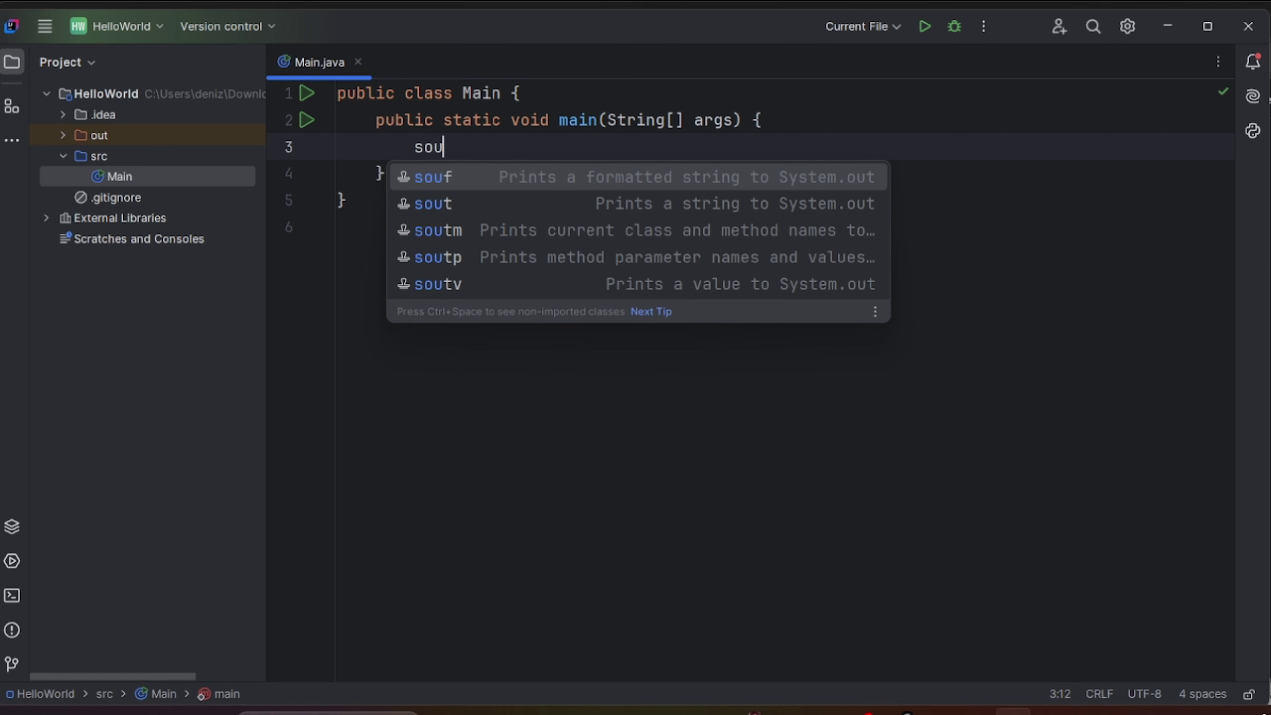
{"action": "type", "text": "t"}
{"action": "key", "text": "Return"}
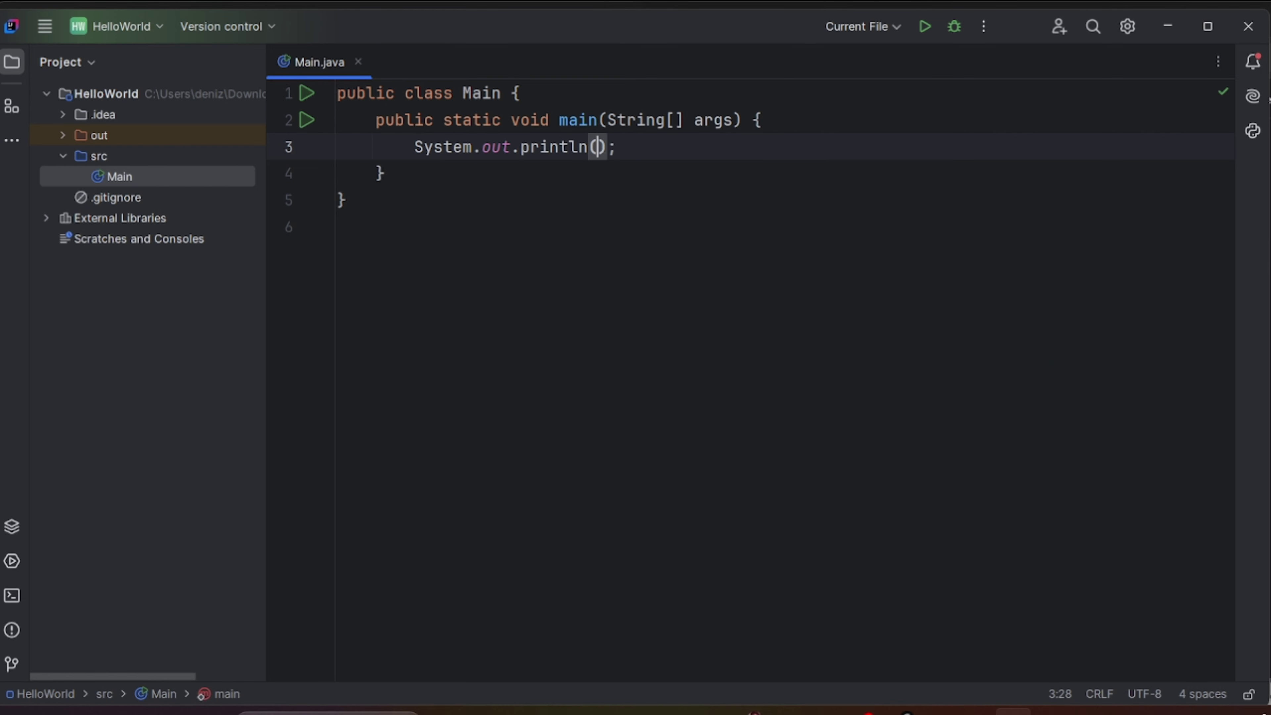
{"action": "type", "text": "\""}
{"action": "key", "text": "Caps_Lock"}
{"action": "type", "text": "H"}
{"action": "key", "text": "Caps_Lock"}
{"action": "type", "text": "ell"}
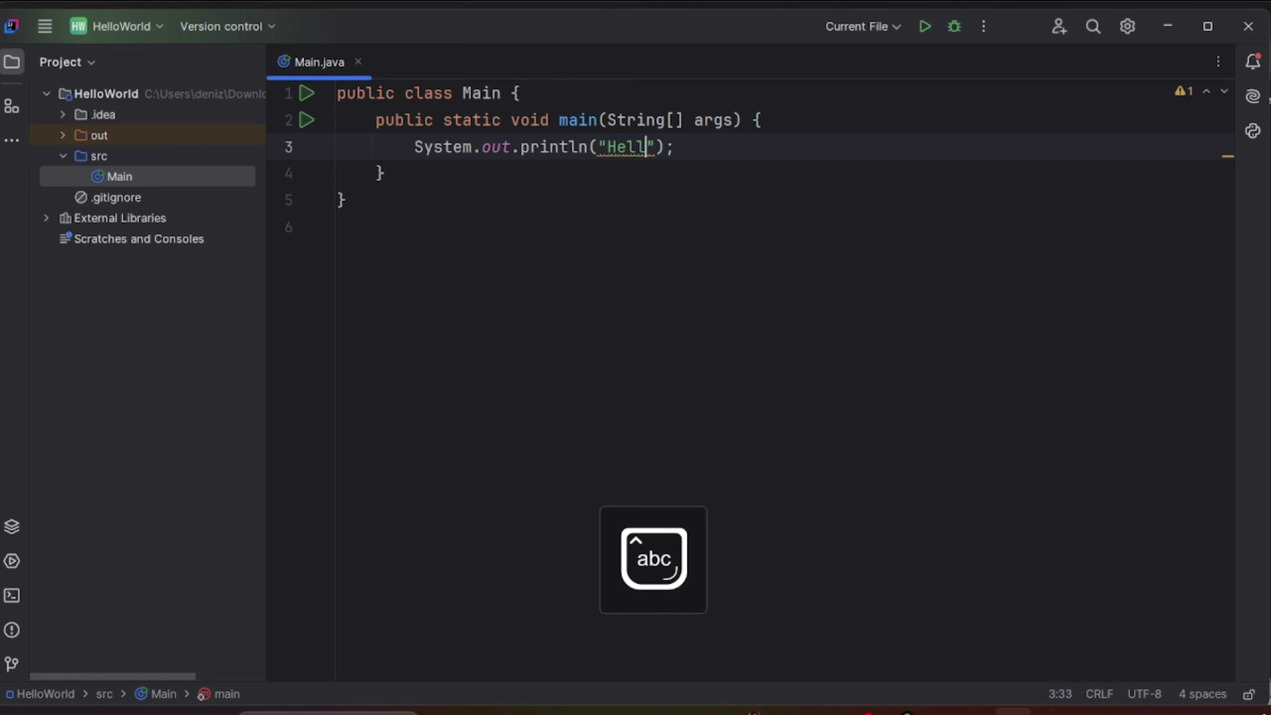
{"action": "type", "text": "o"}
{"action": "key", "text": "Caps_Lock"}
{"action": "type", "text": "W"}
{"action": "key", "text": "Caps_Lock"}
{"action": "type", "text": "o"}
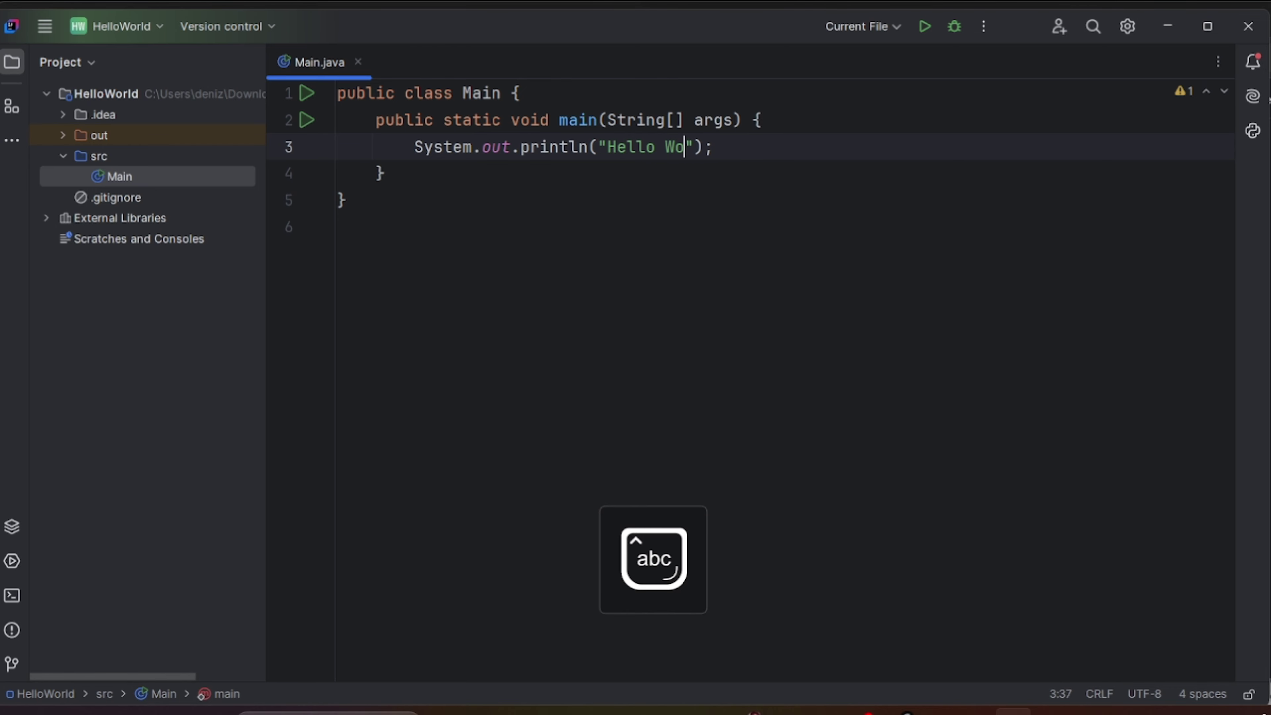
{"action": "type", "text": "rld"}
{"action": "left_click", "coordinate": [550, 229]}
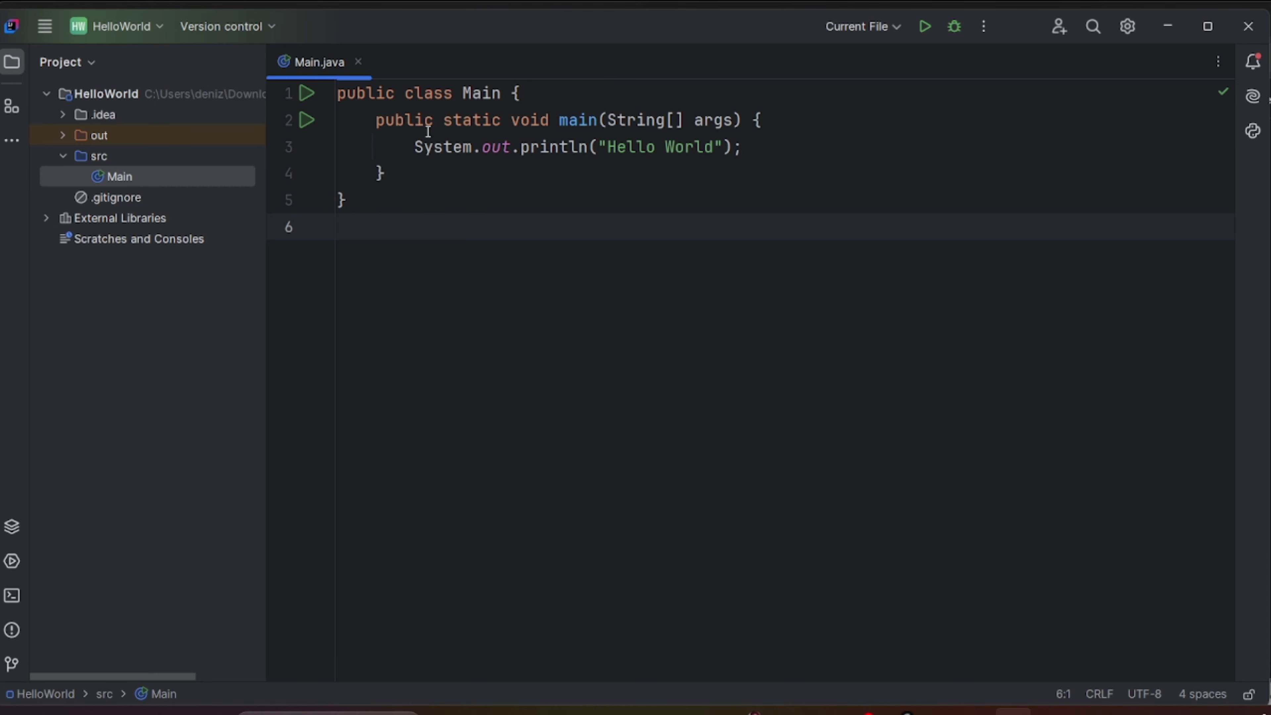
{"action": "left_click_drag", "start_coordinate": [386, 120], "coordinate": [396, 147]}
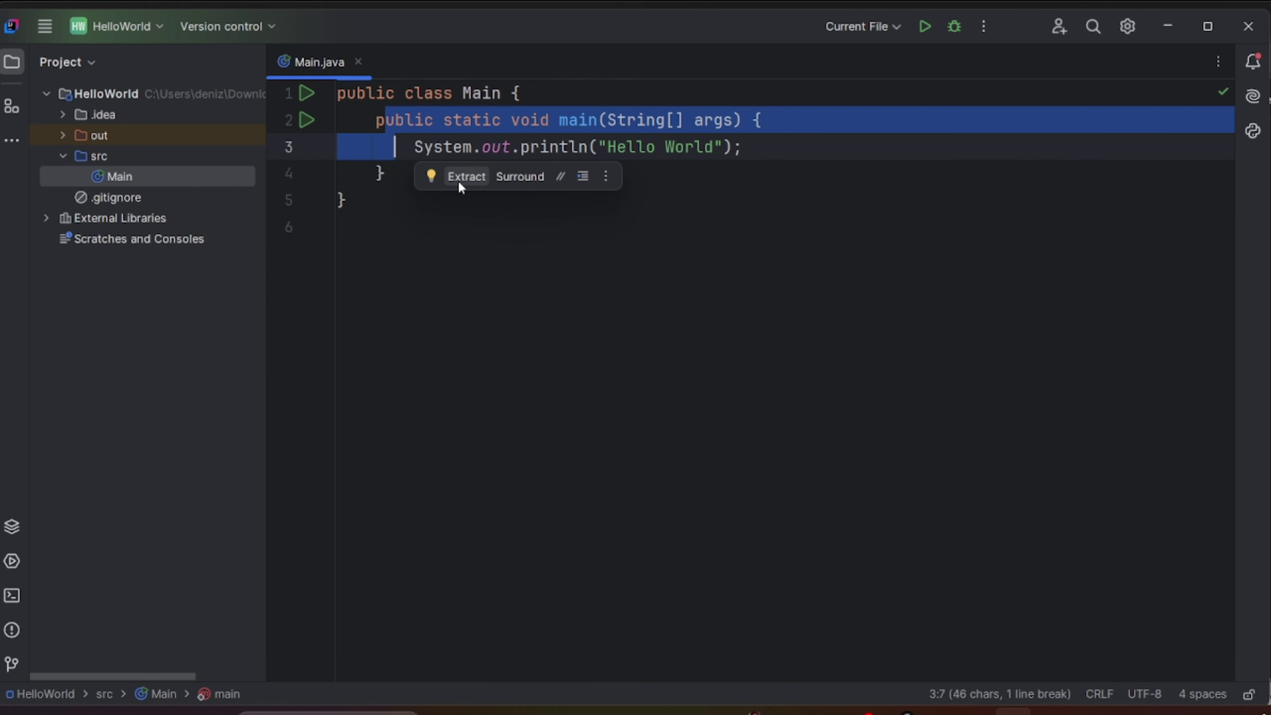
{"action": "left_click", "coordinate": [459, 182]}
{"action": "left_click", "coordinate": [501, 200]}
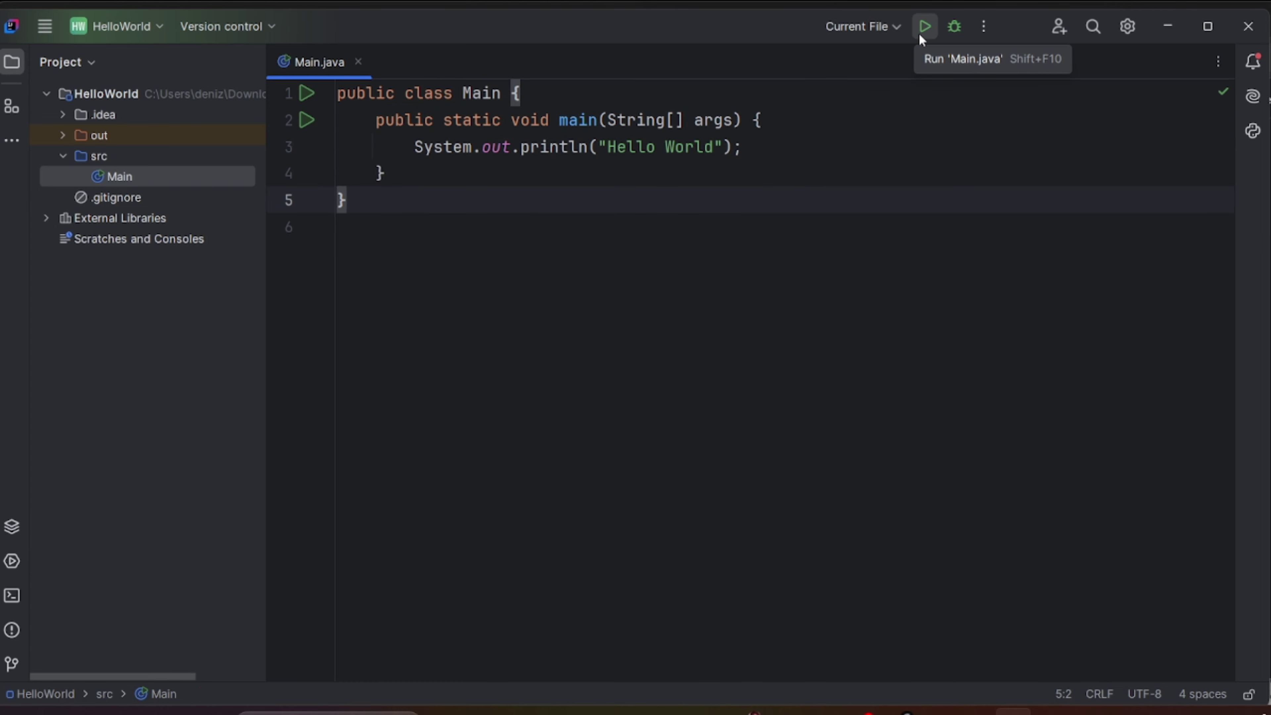
{"action": "left_click", "coordinate": [542, 174]}
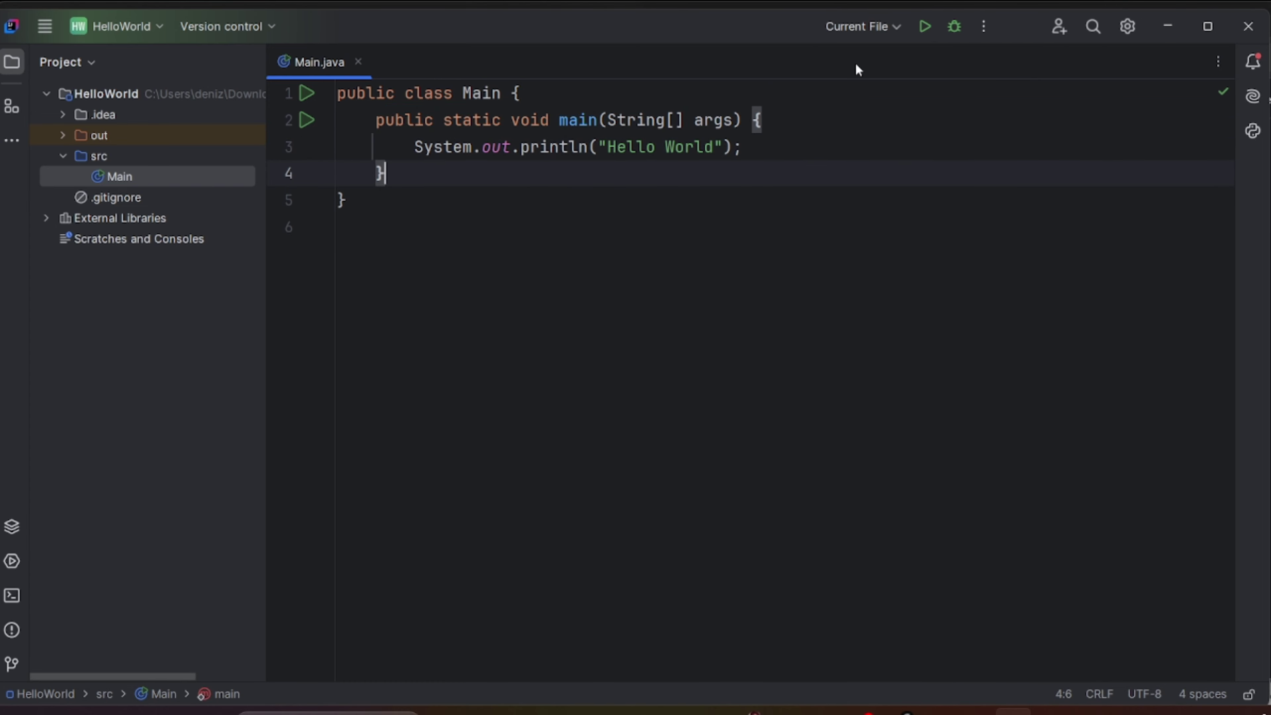
Run Main.java, highlight the printed text line in its console output, and hide the run output
{"action": "left_click", "coordinate": [924, 30]}
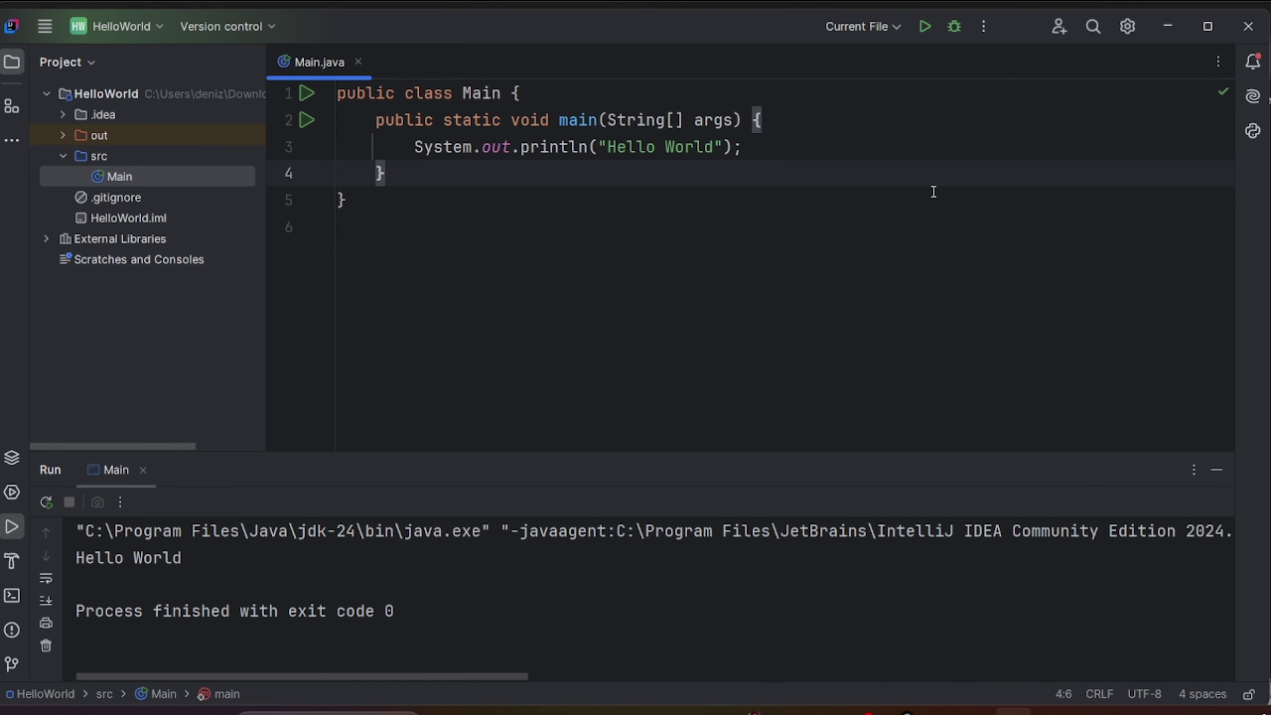
{"action": "triple_click", "coordinate": [173, 558]}
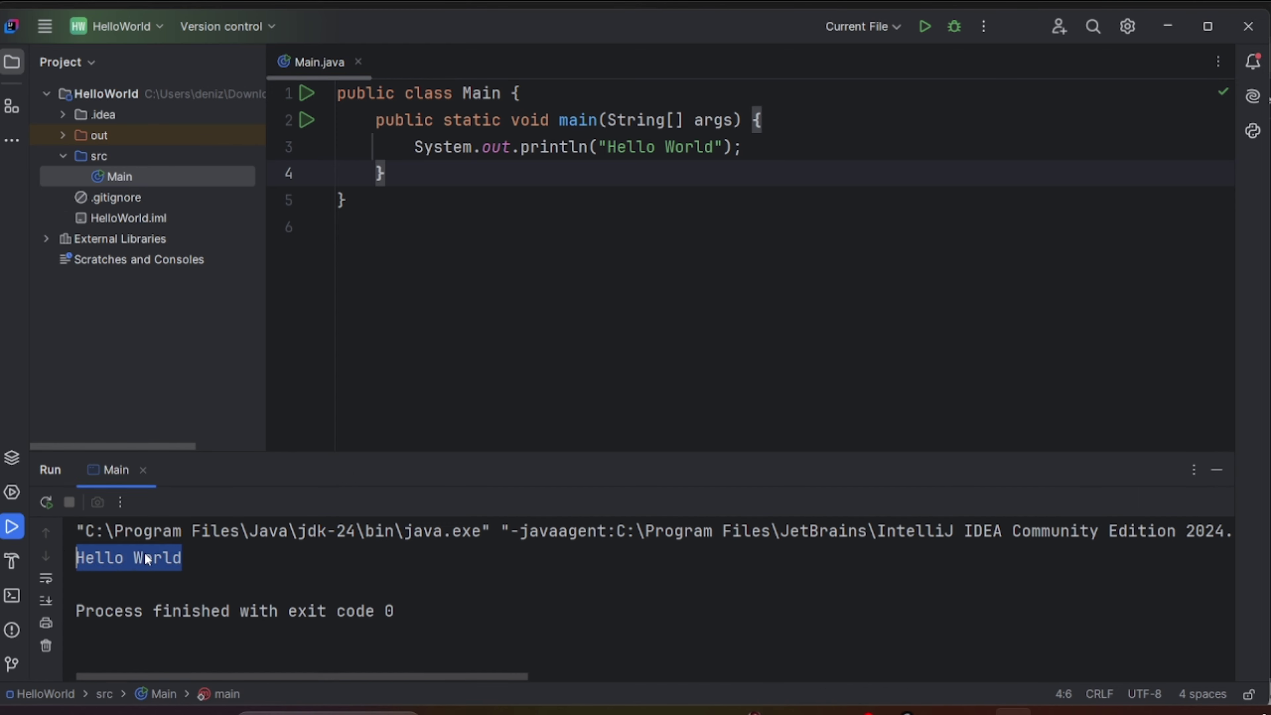
{"action": "left_click", "coordinate": [556, 221]}
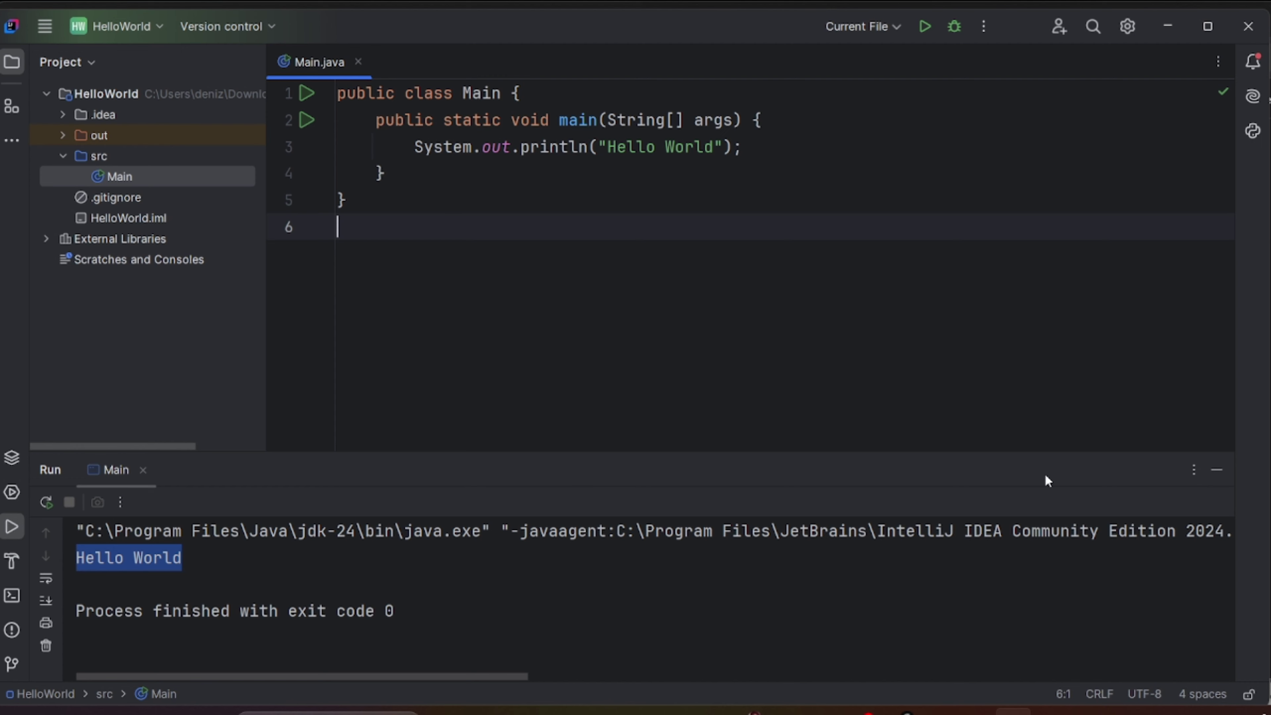
{"action": "left_click", "coordinate": [1217, 470]}
Delete the println statement from the main method, run Main.java with the empty body, and hide the run output
{"action": "left_click_drag", "start_coordinate": [743, 150], "coordinate": [415, 150]}
{"action": "key", "text": "BackSpace"}
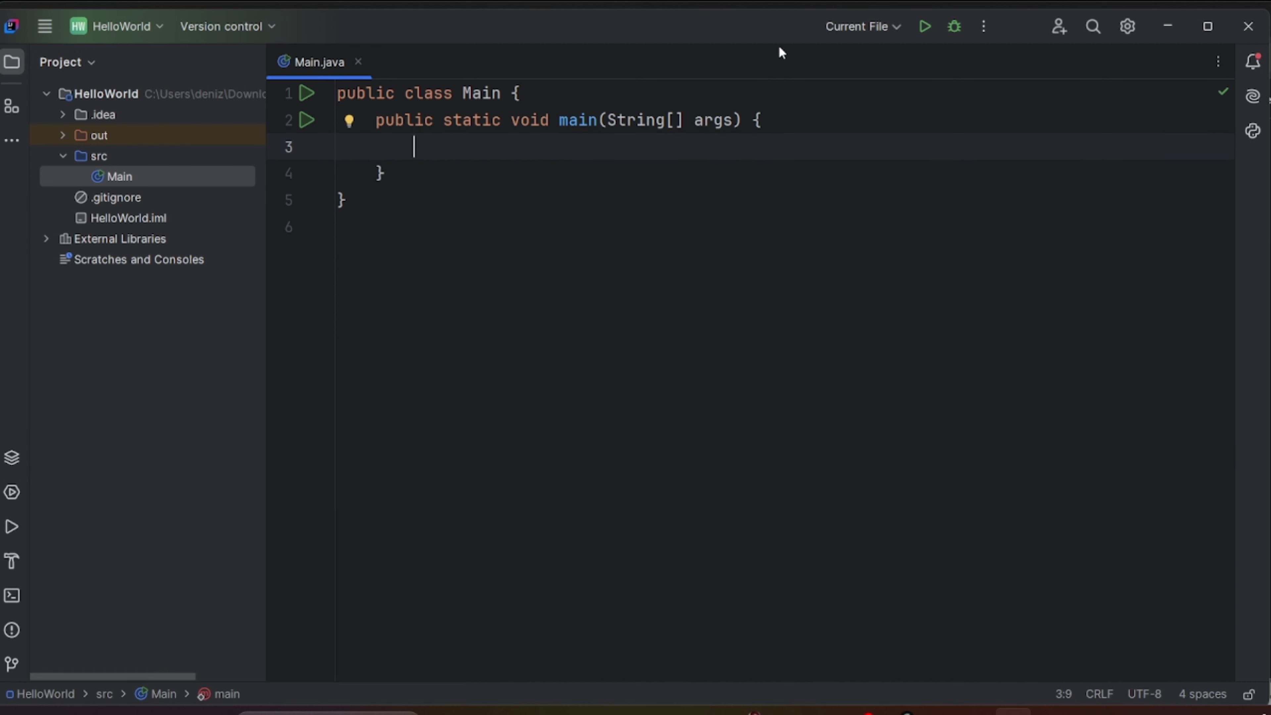
{"action": "left_click", "coordinate": [925, 26]}
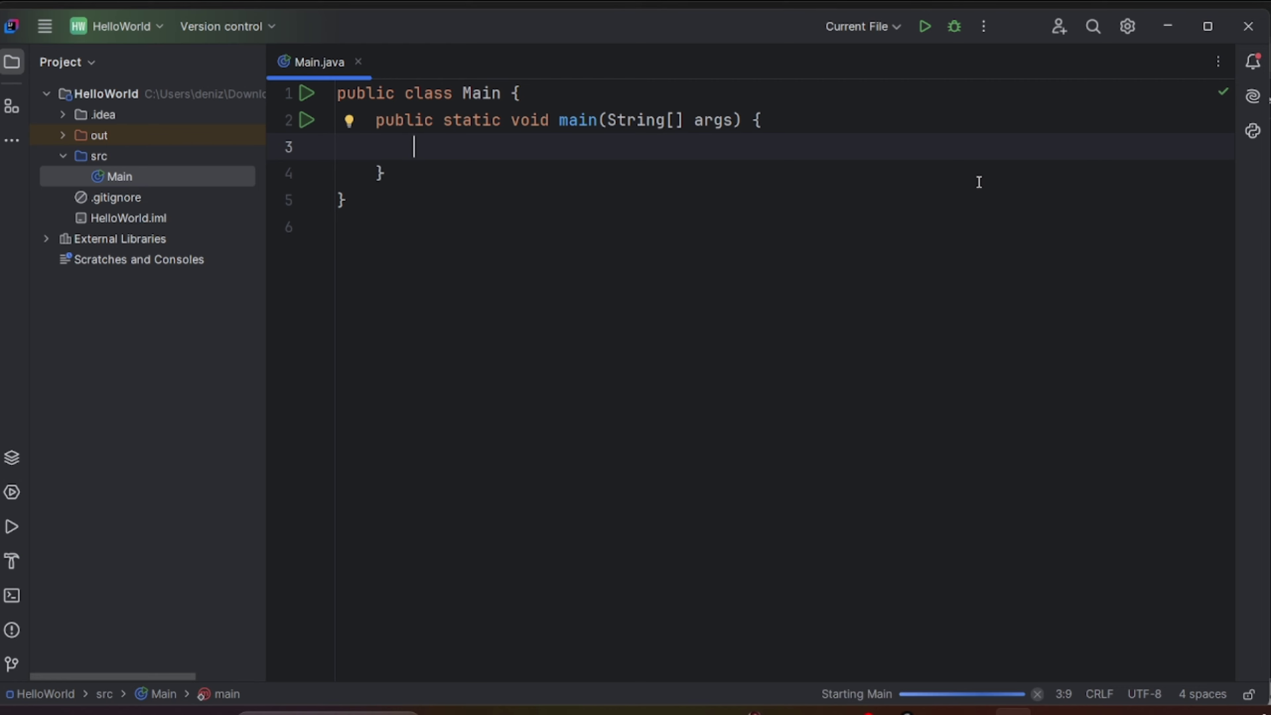
{"action": "left_click", "coordinate": [148, 568]}
{"action": "key", "text": "shift+Escape"}
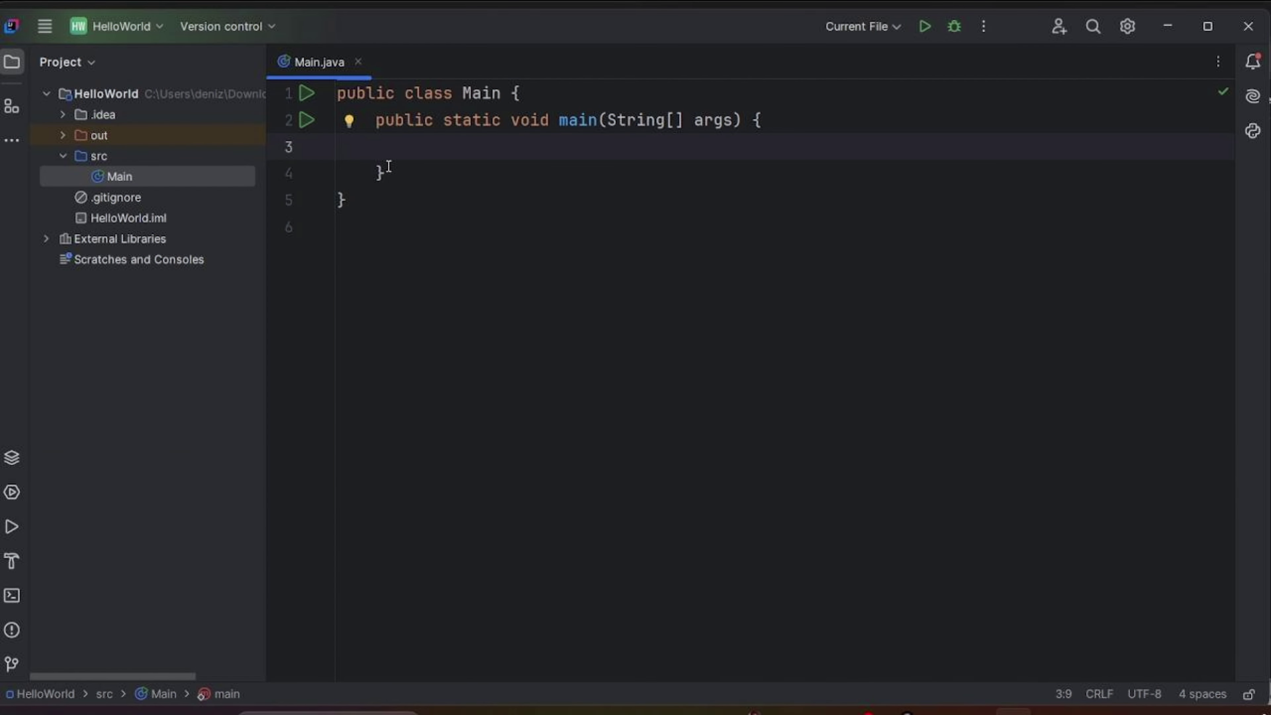